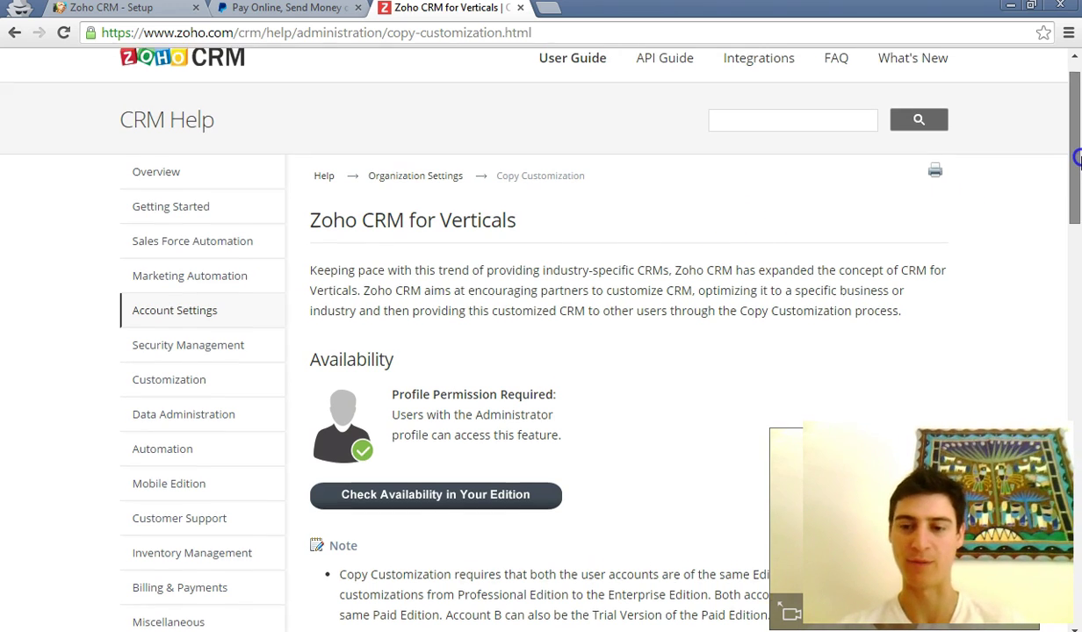
Open the Copy Customization page under Organization Settings in the CRM setup
scroll(1071, 128, up, 1)
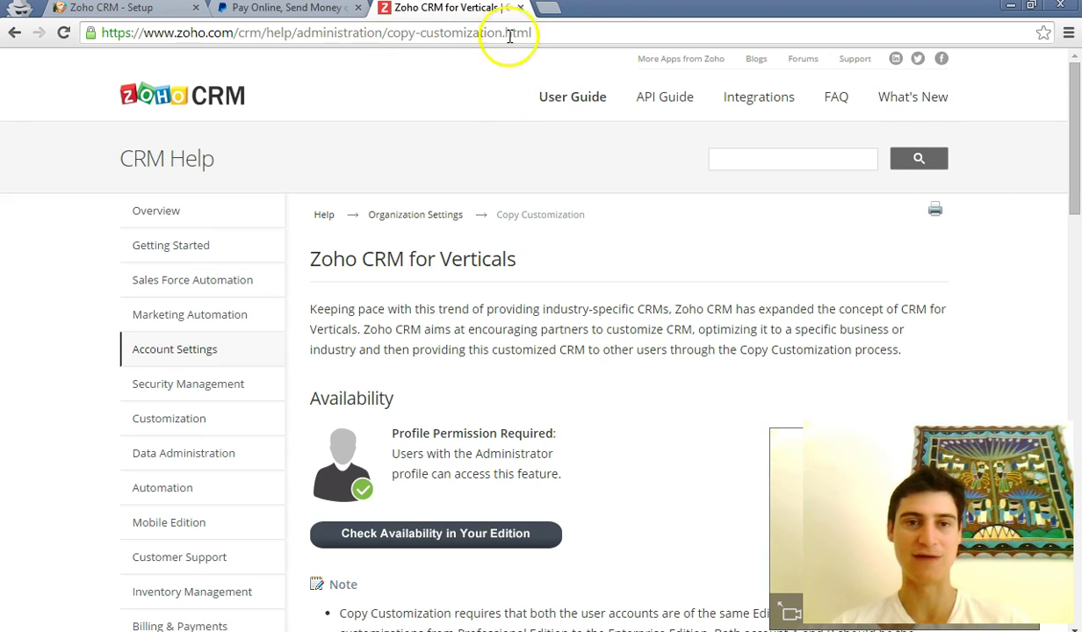
drag(1075, 180, 1077, 386)
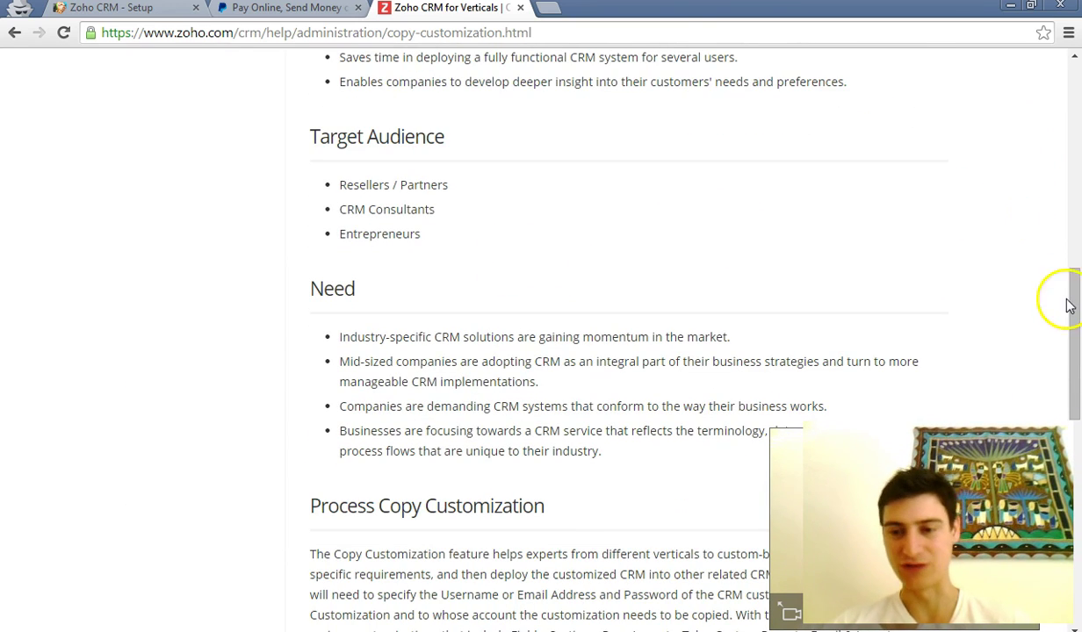
drag(1072, 316, 1076, 114)
click(145, 9)
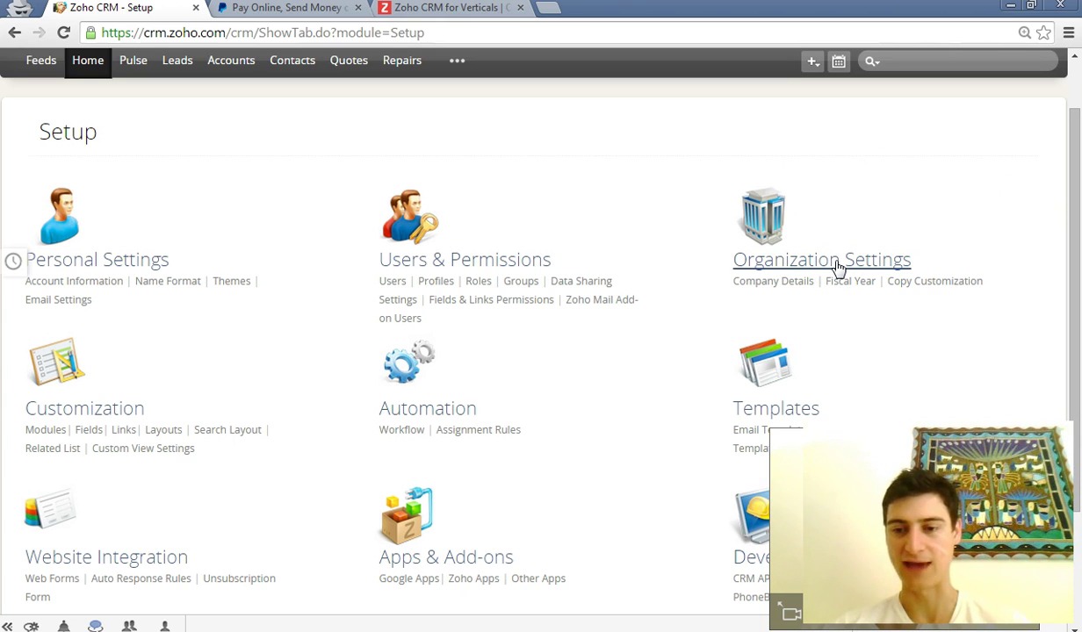
click(922, 285)
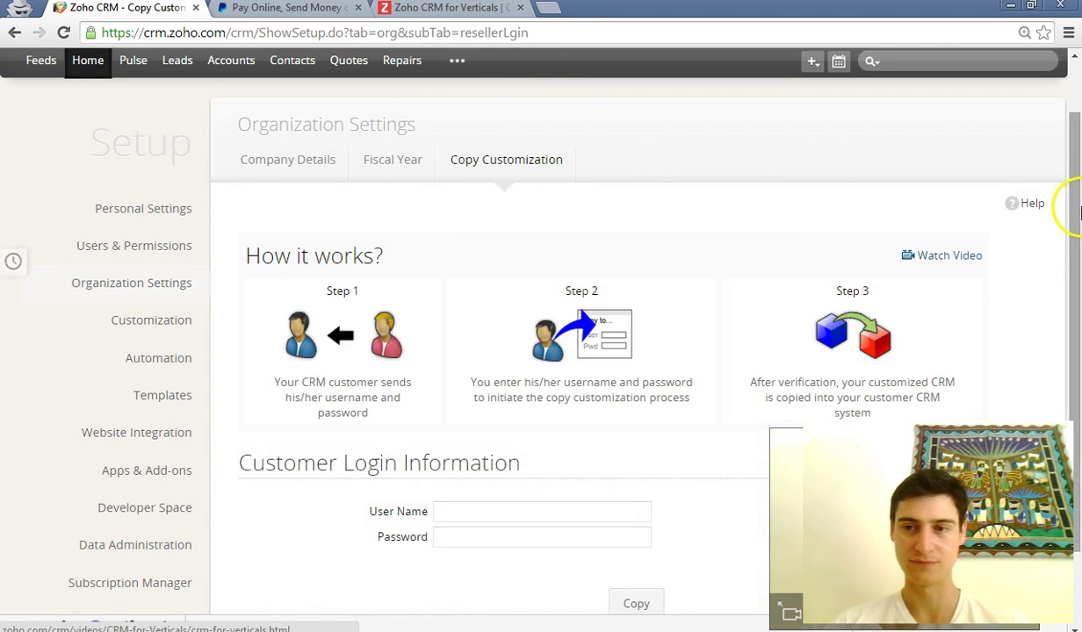
scroll(1073, 228, down, 1)
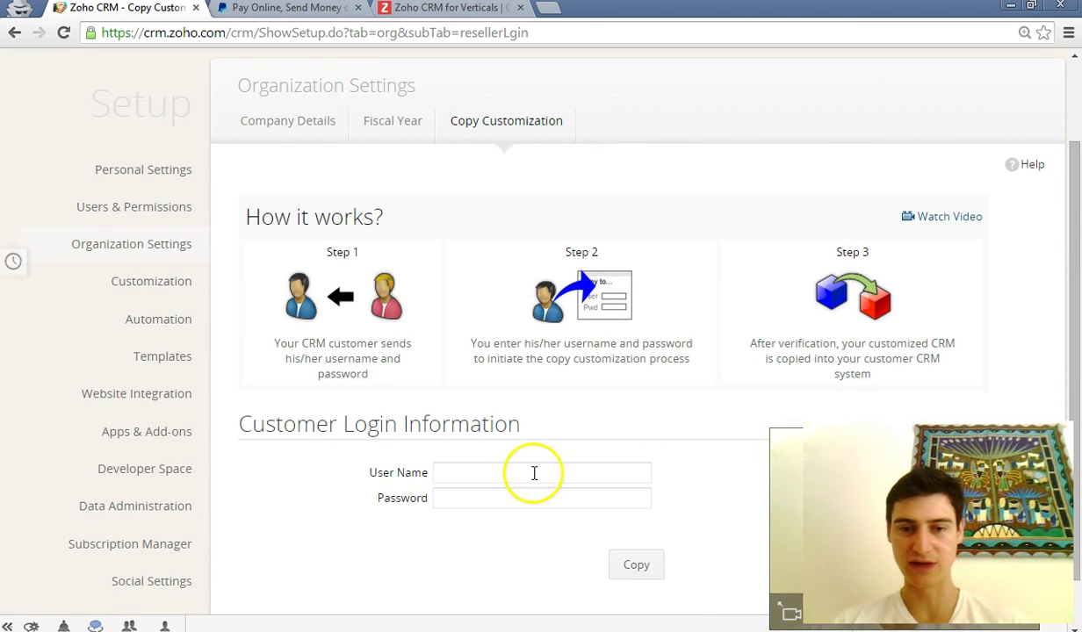
Copy the e-mail address from the "alvie tech testing" note in Evernote into the customer login's User Name field
click(533, 472)
key(alt+Tab)
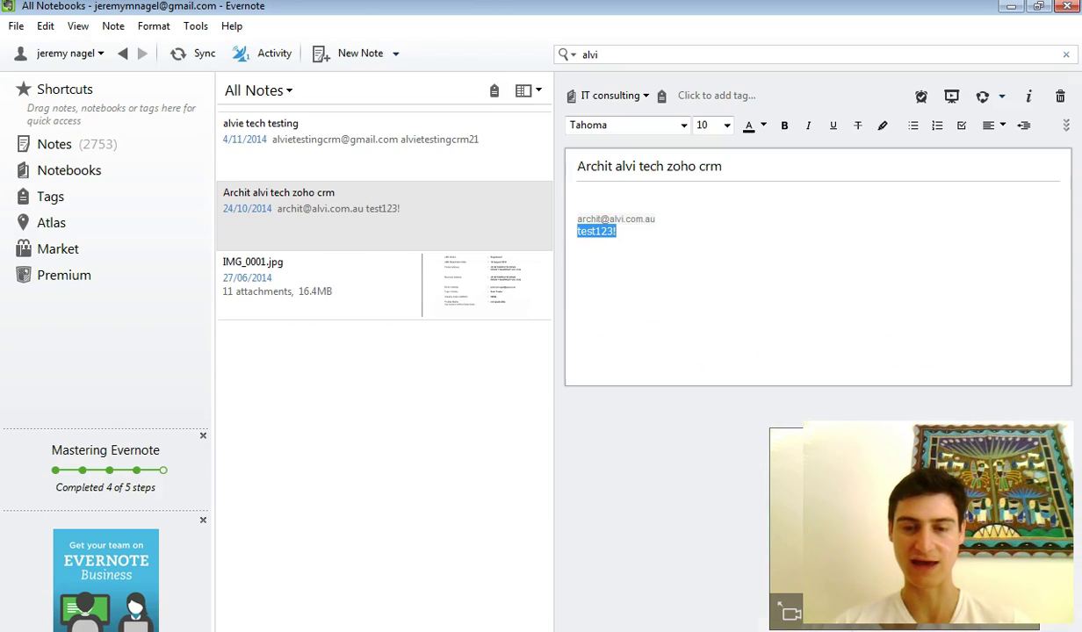
click(398, 140)
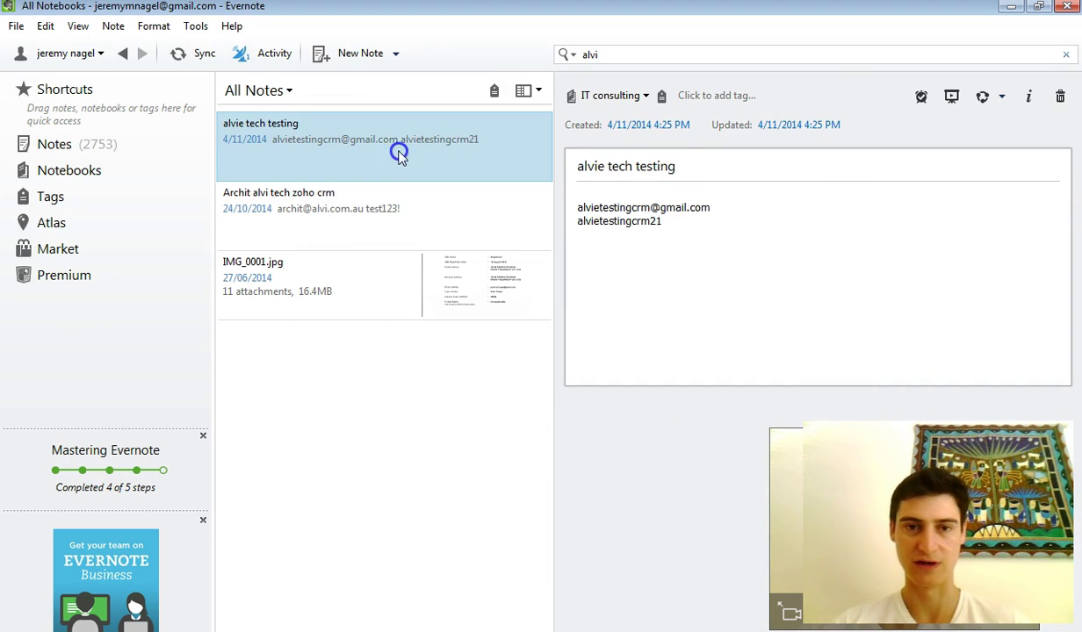
drag(733, 207, 530, 189)
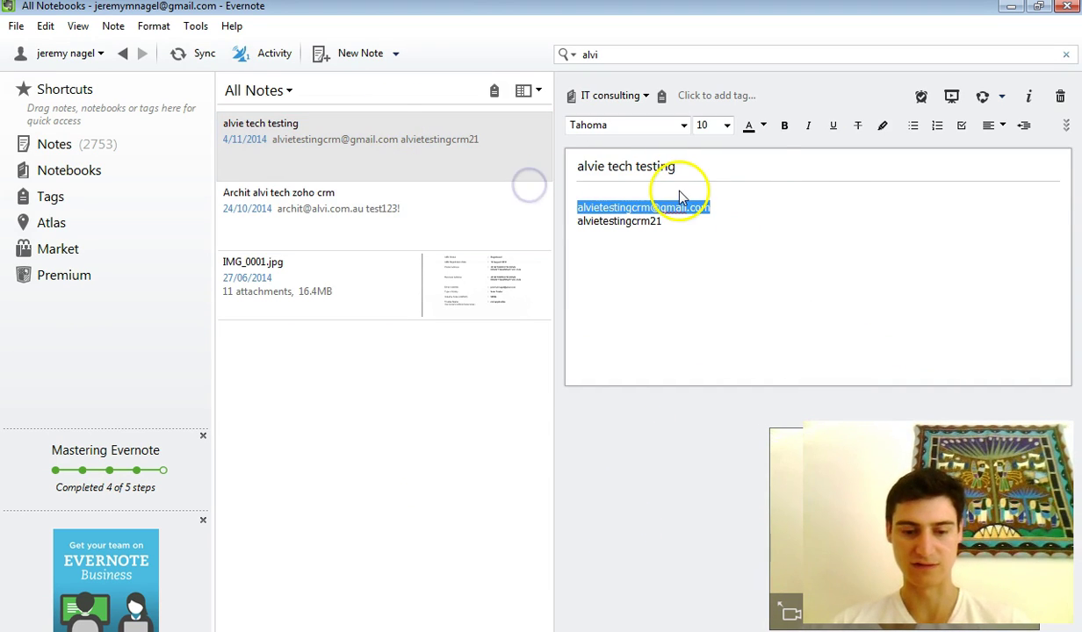
key(alt+Tab)
key(ctrl+v)
key(Tab)
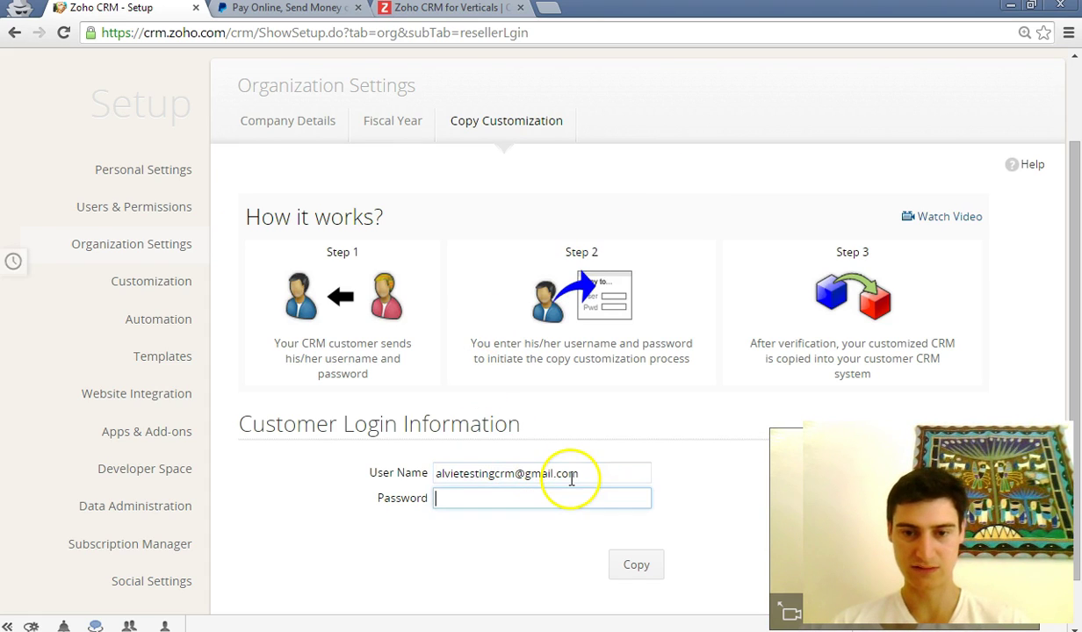
Copy the account password from the "alvie tech testing" note in Evernote into the customer login's Password field
key(alt+Tab)
click(692, 227)
drag(693, 227, 531, 250)
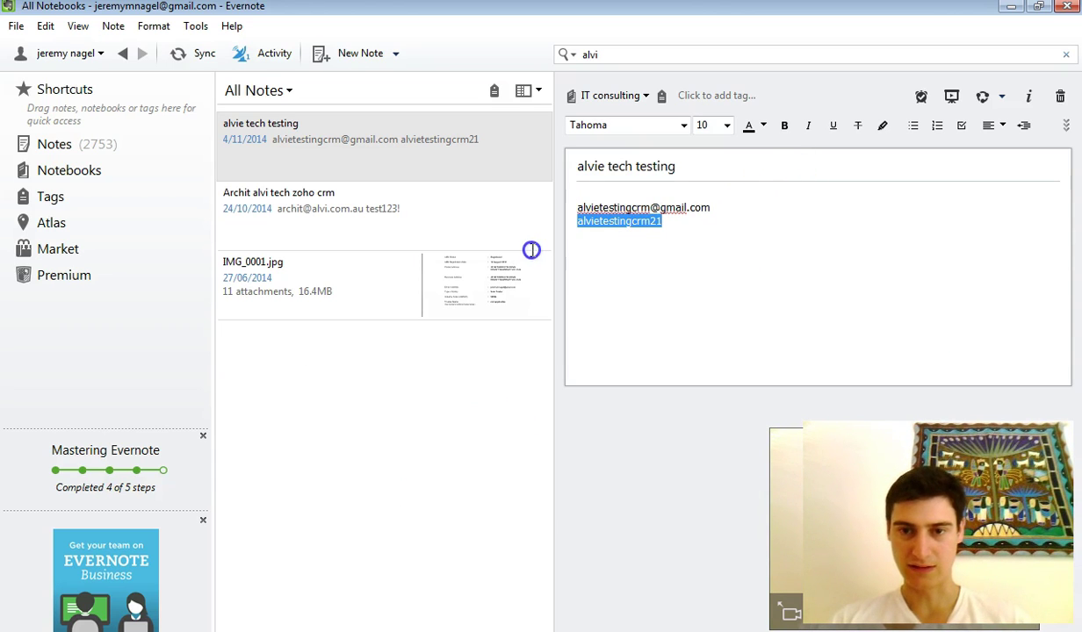
key(ctrl+c)
key(alt+Tab)
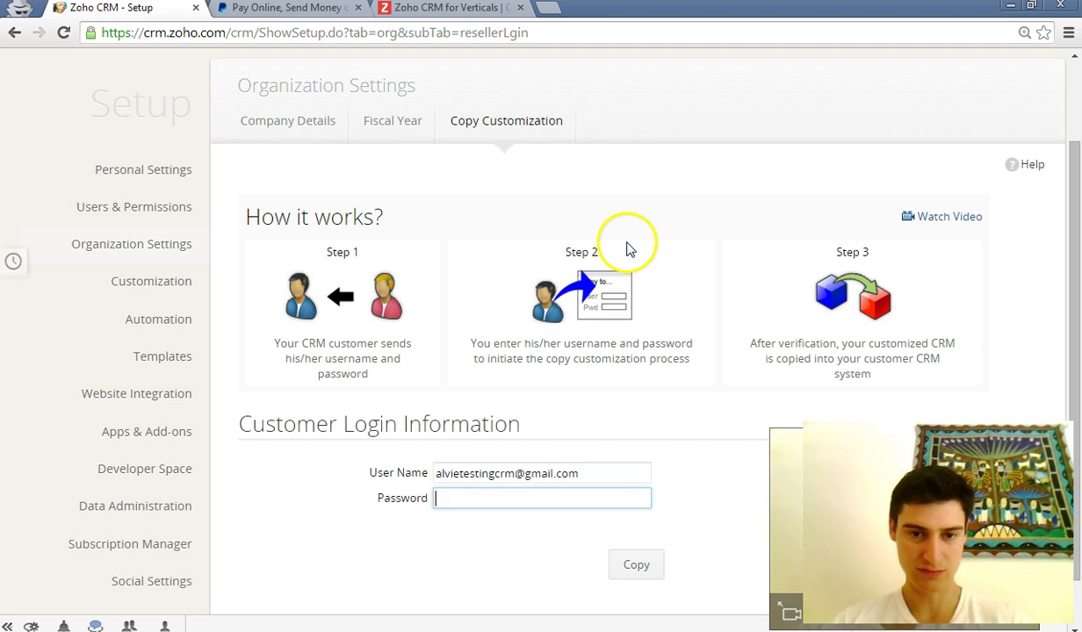
key(ctrl+v)
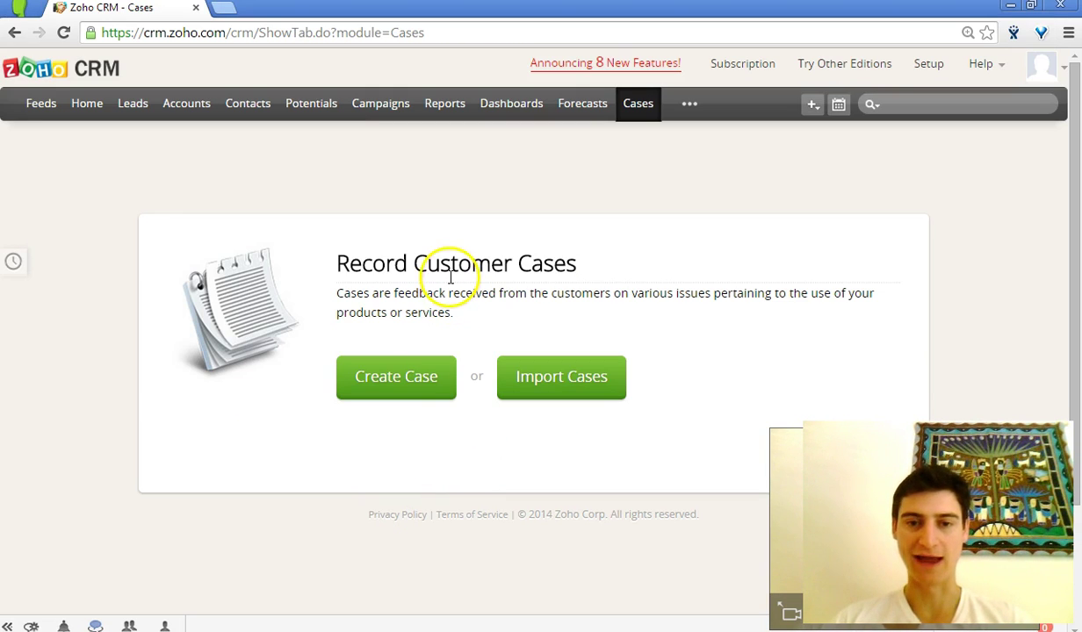
Open a new case form in the target CRM account and examine its default fields
click(389, 383)
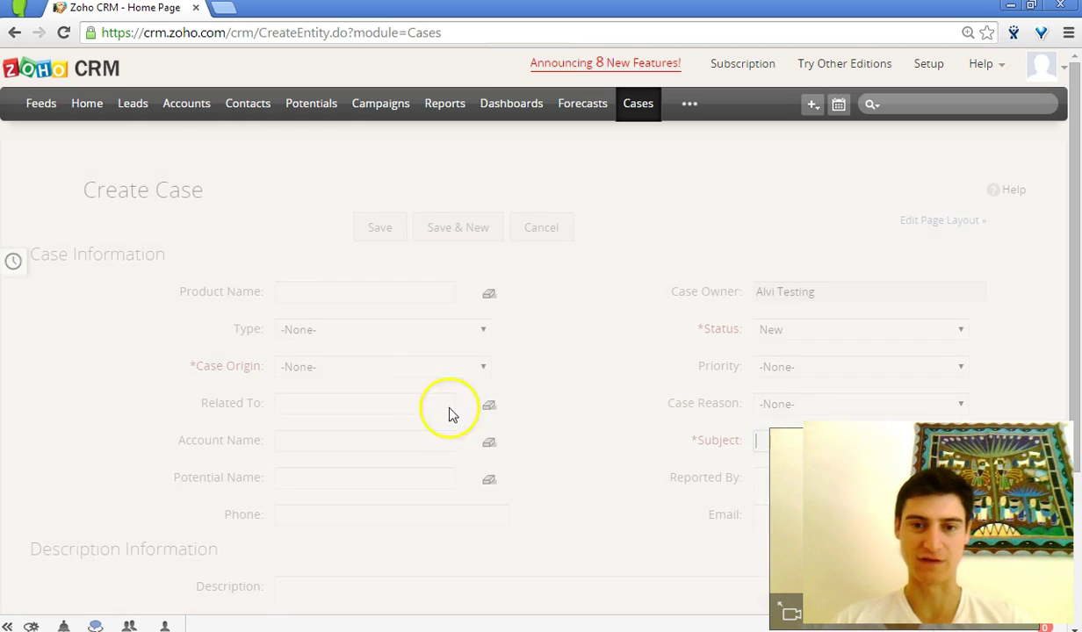
drag(1073, 230, 1077, 349)
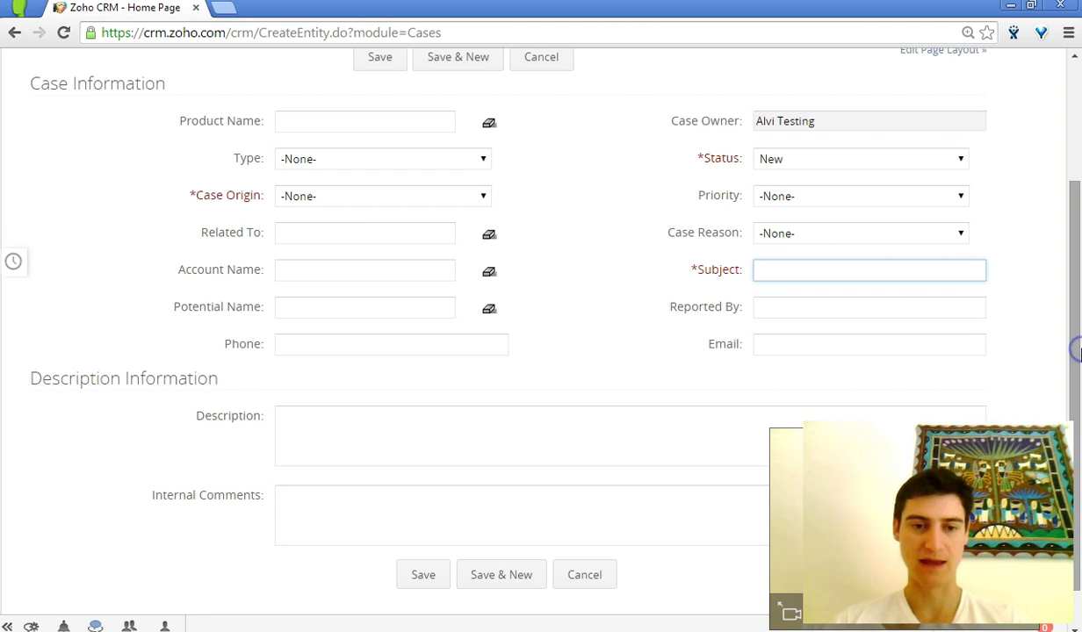
Switch back to the source CRM account and view its Repairs module in a new browser tab
key(alt+Tab)
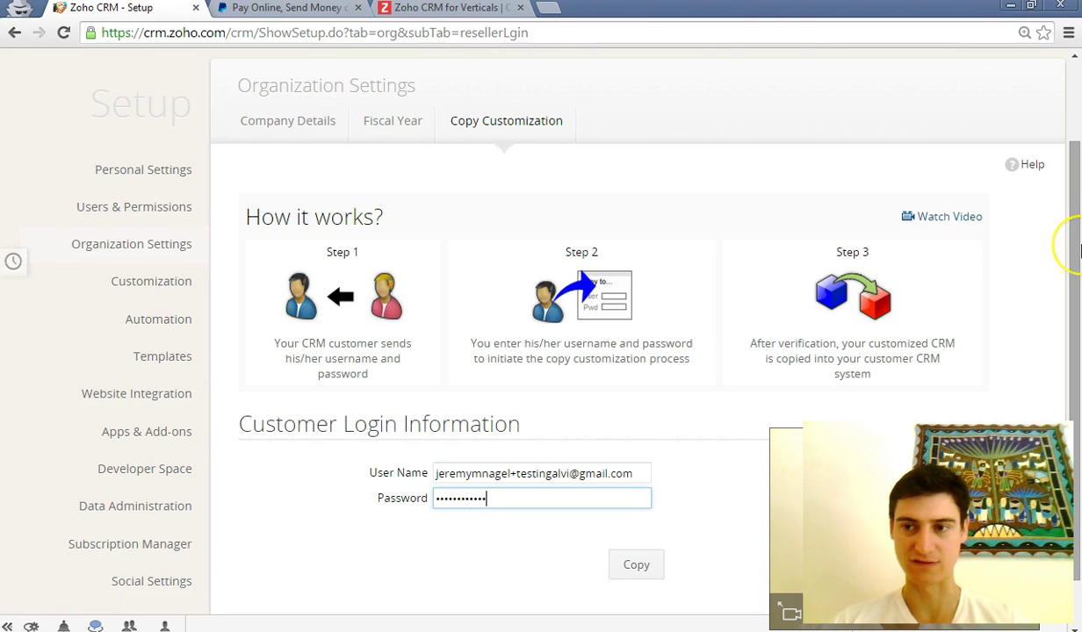
scroll(1080, 252, up, 1)
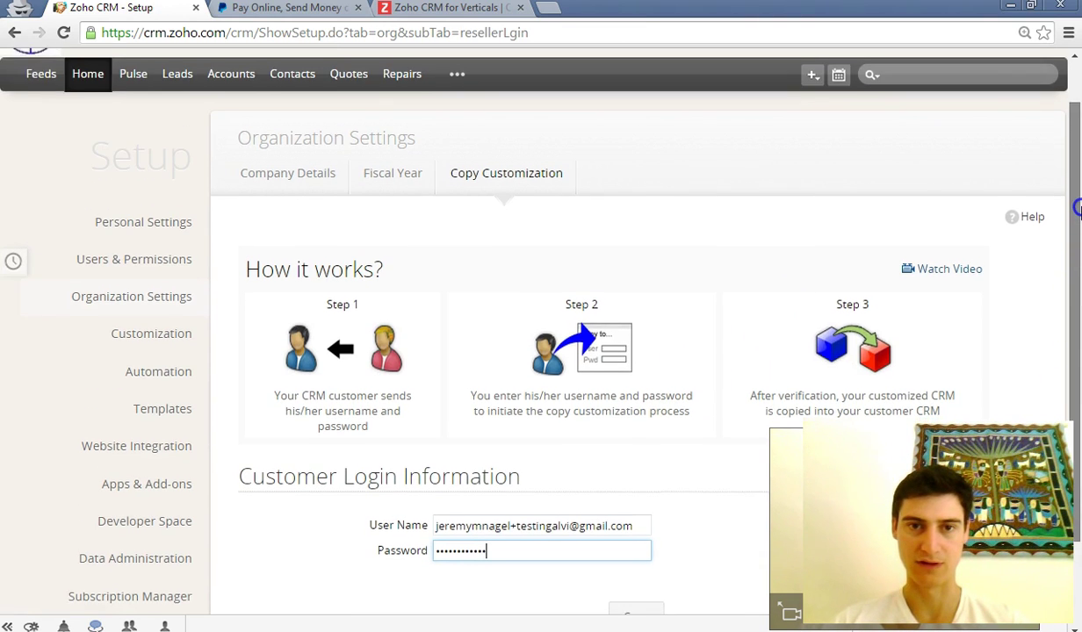
right_click(401, 73)
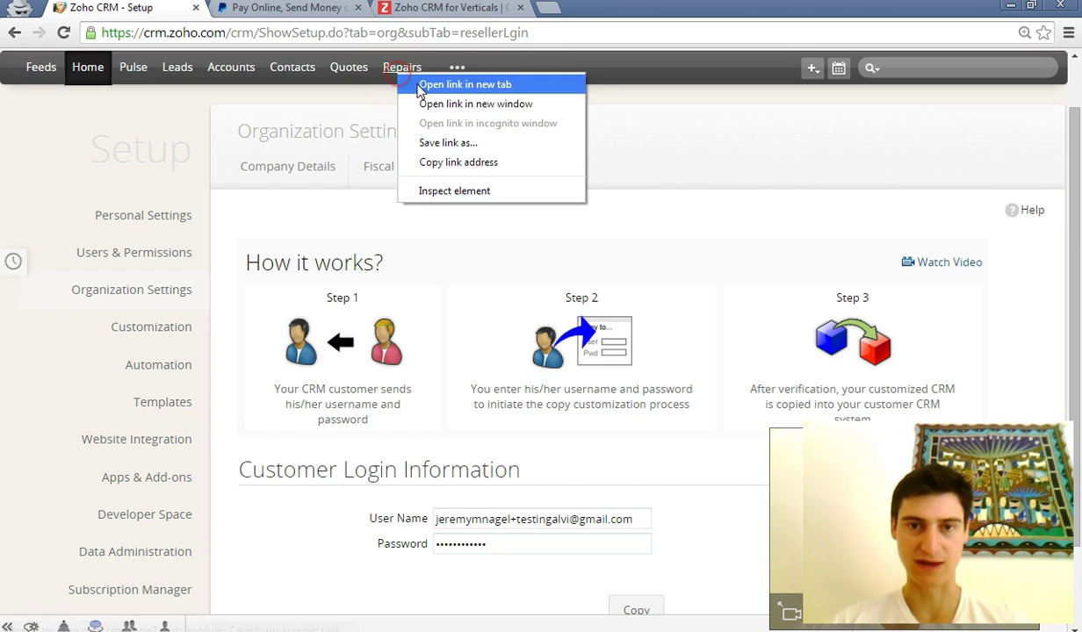
click(419, 85)
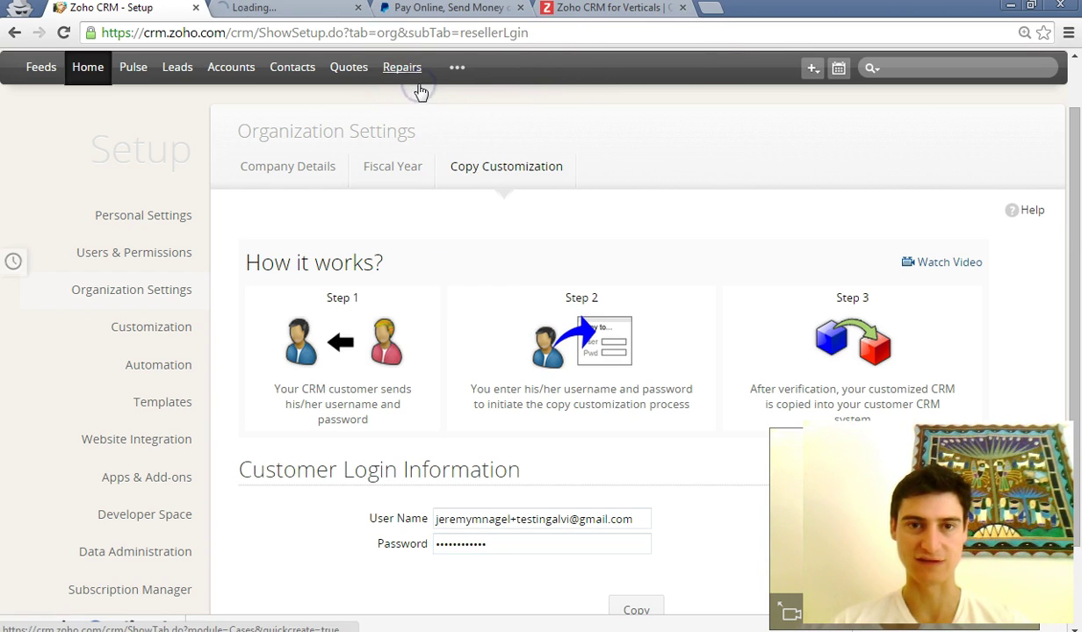
click(309, 12)
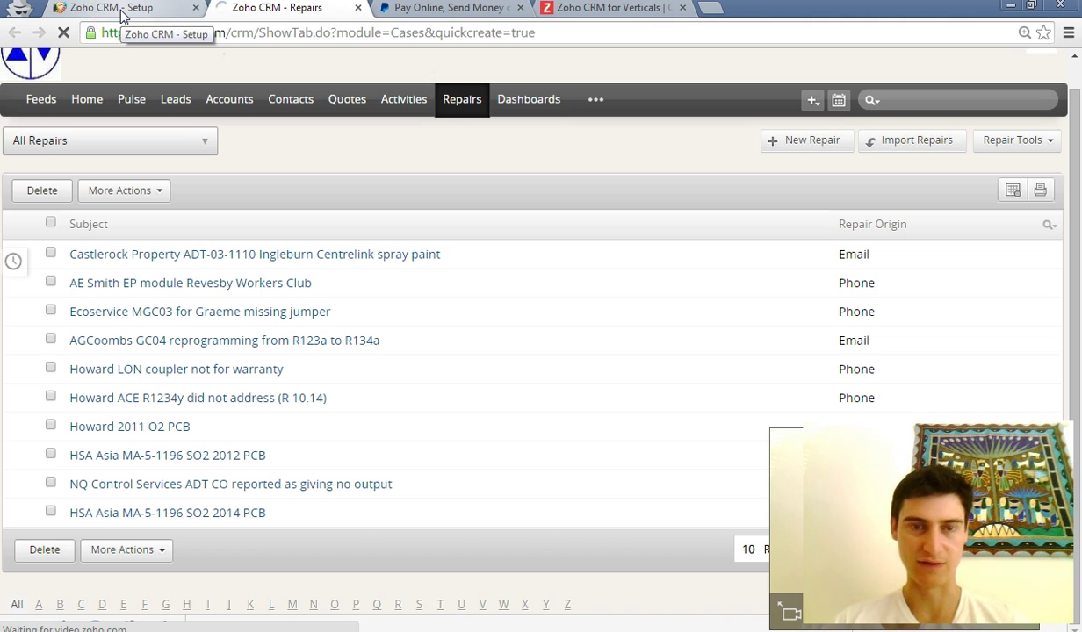
Compare the target account's Cases module and case form with the source account's Repairs module
key(alt+Tab)
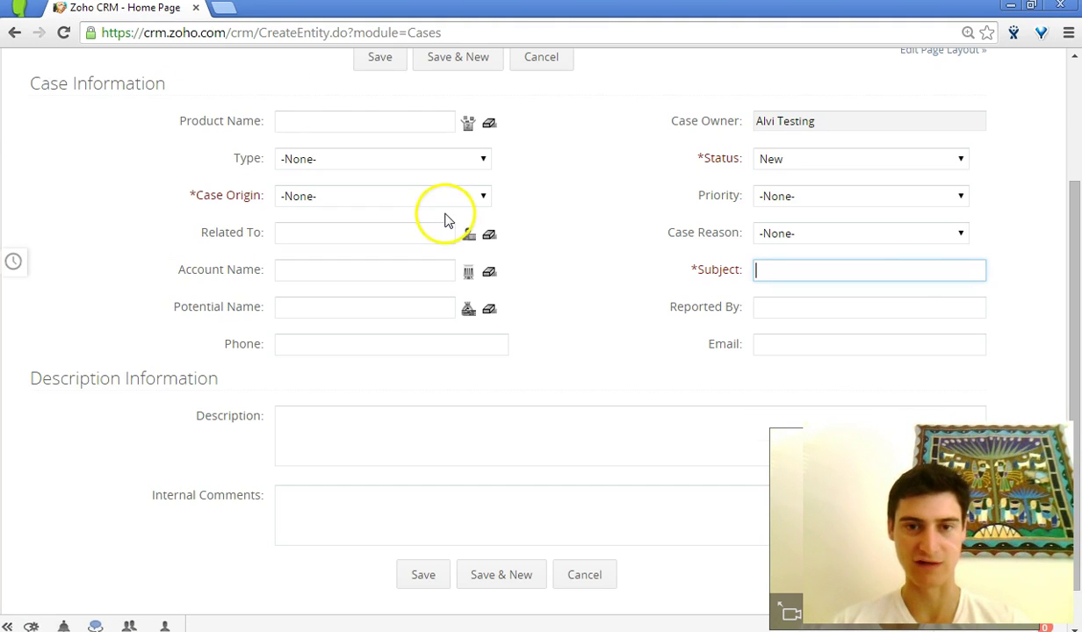
scroll(1080, 259, up, 3)
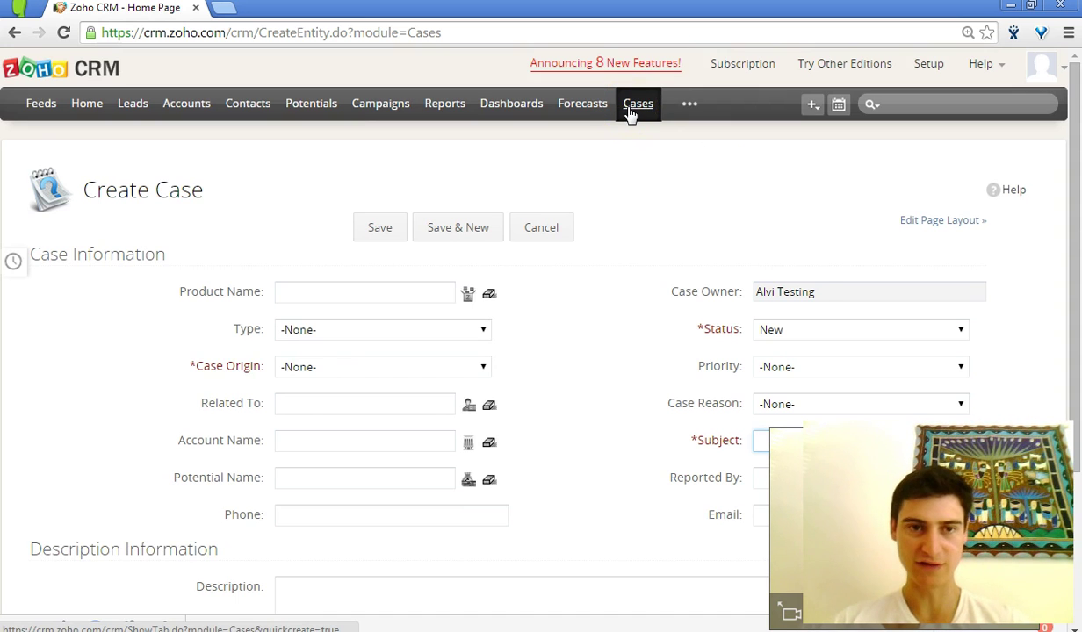
key(alt+Tab)
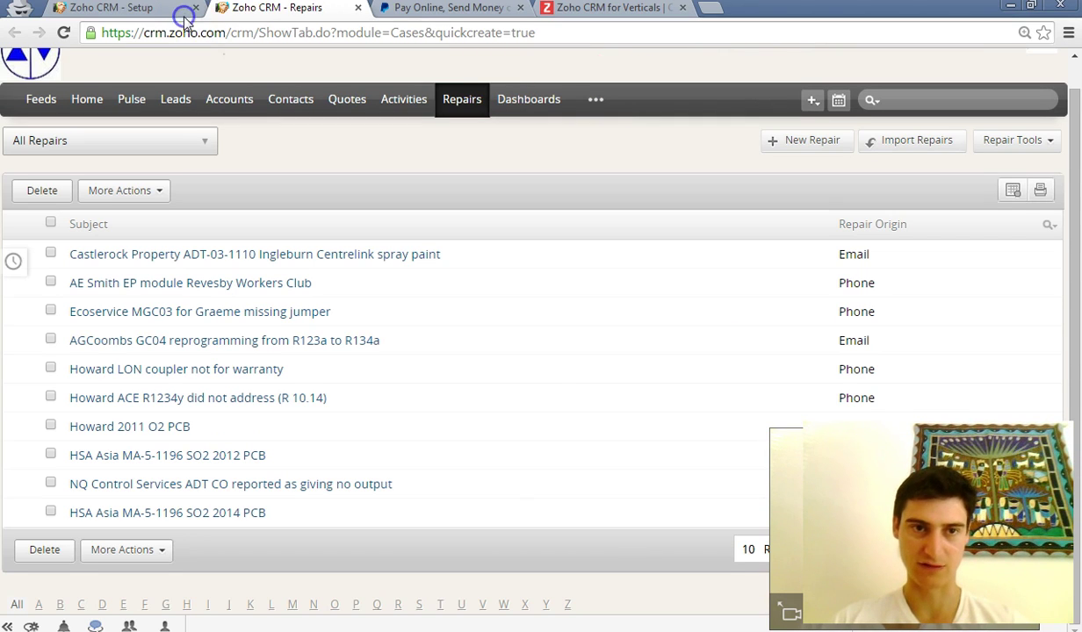
Submit the Copy Customization request with the entered customer login and confirm the one-time copy, repeating the submission once
click(151, 14)
scroll(610, 446, down, 2)
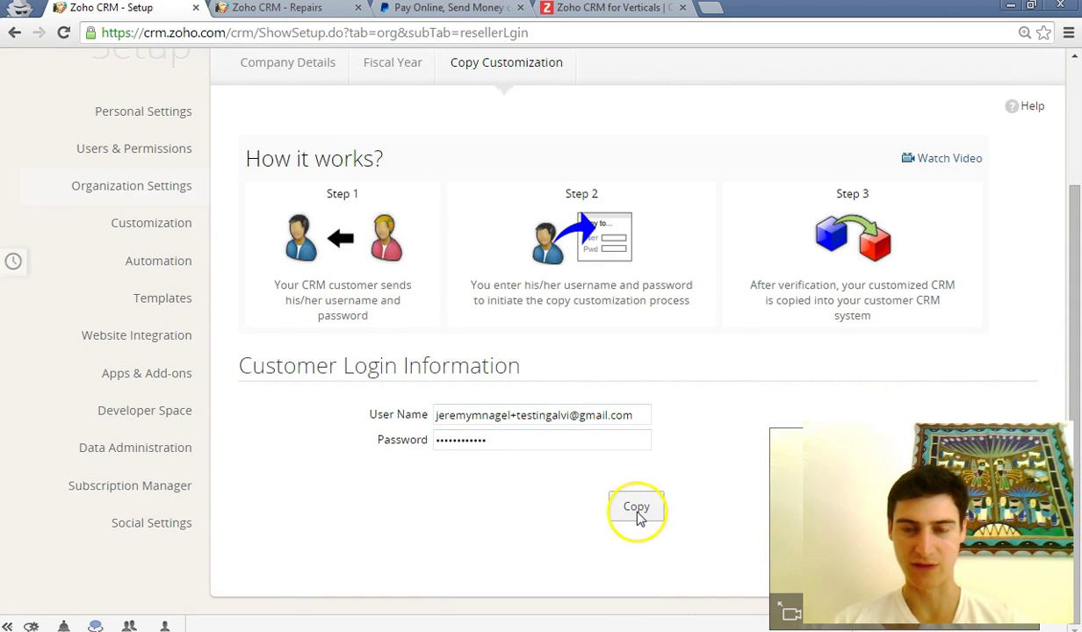
click(637, 509)
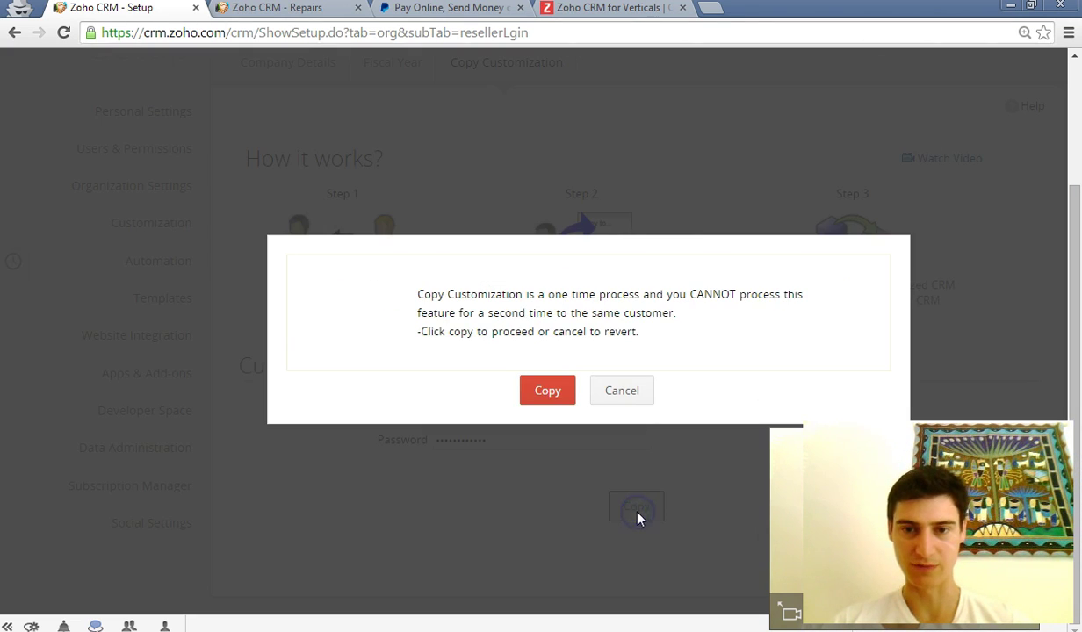
click(540, 392)
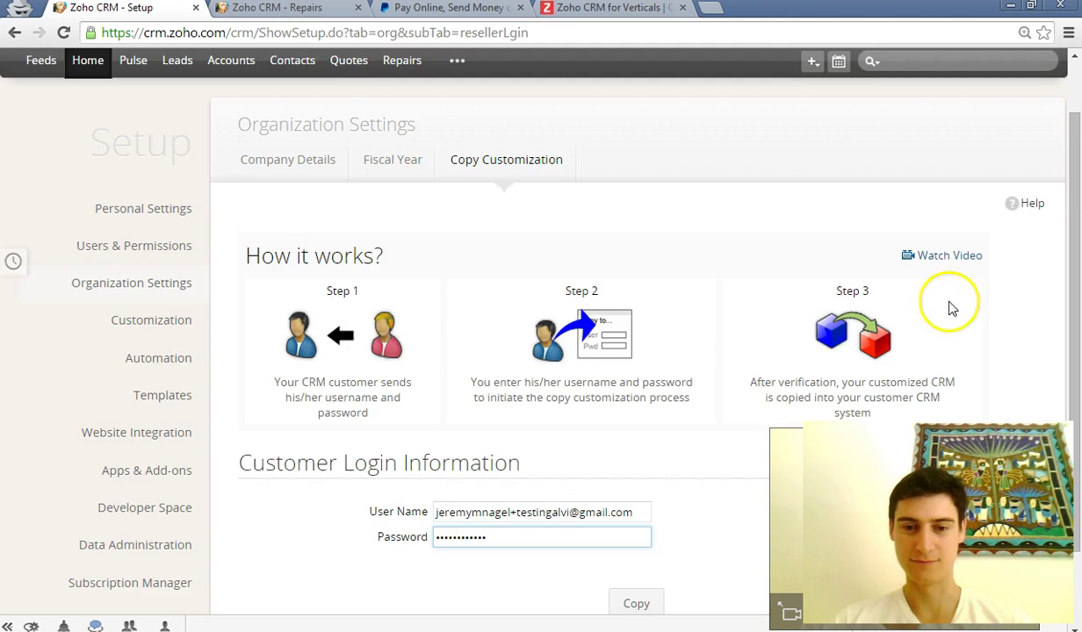
scroll(946, 306, down, 1)
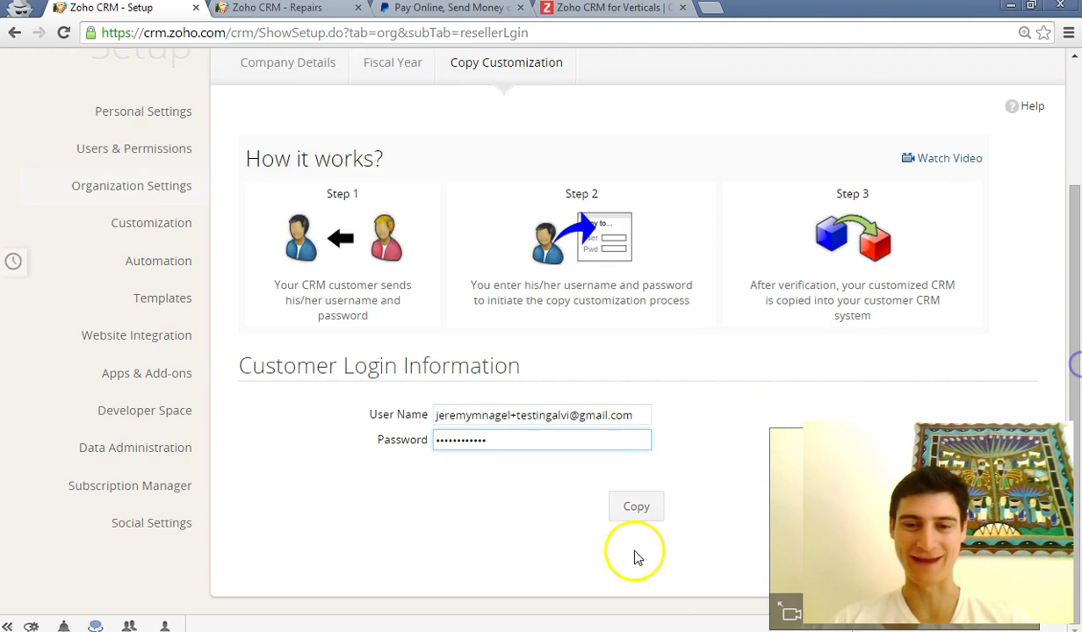
click(639, 509)
click(549, 392)
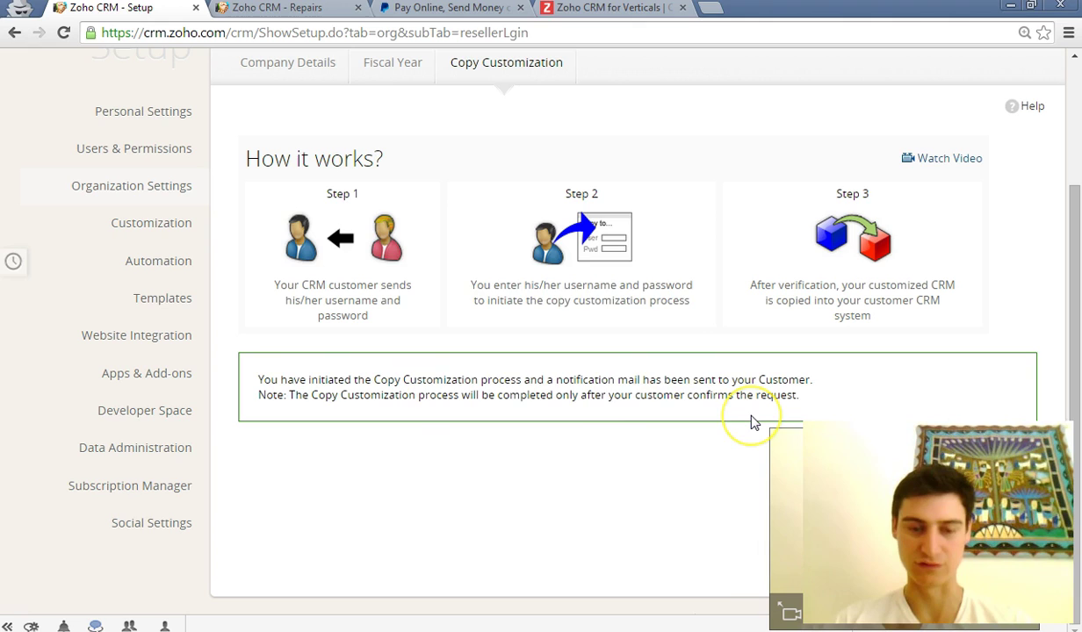
Switch to Gmail, refresh the batchedinbox messages and open the "Confirm your Copy Customization" e-mail
key(alt+Tab)
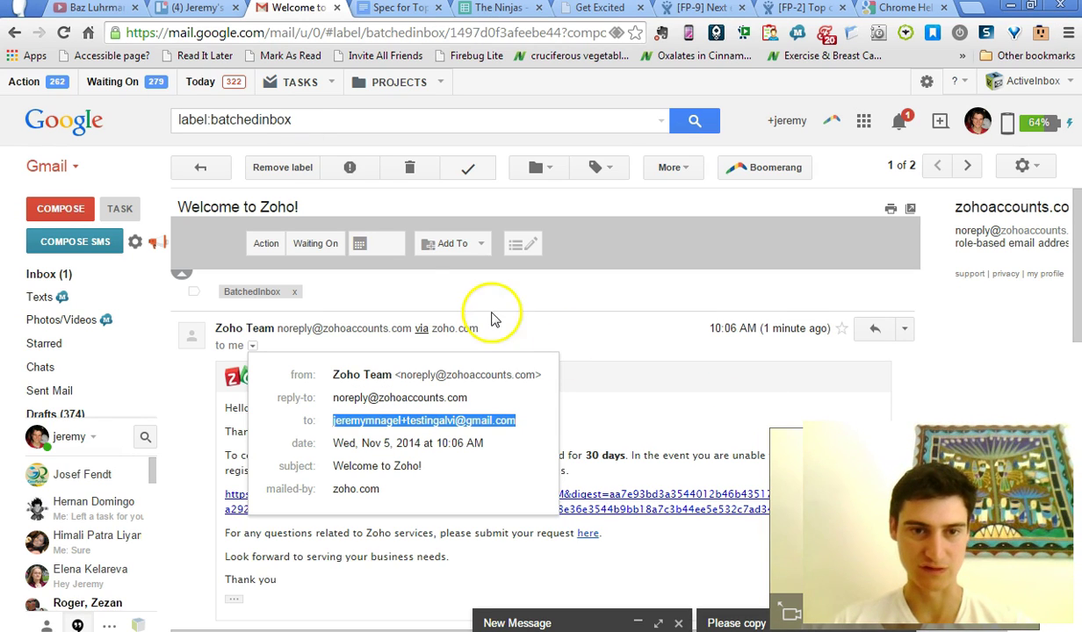
click(702, 125)
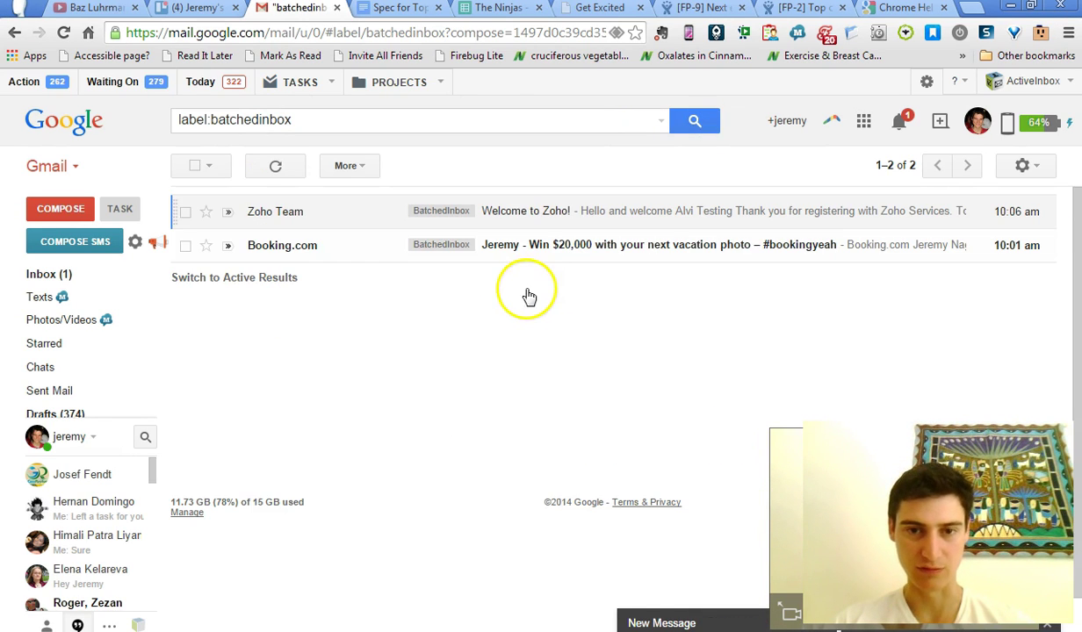
click(263, 173)
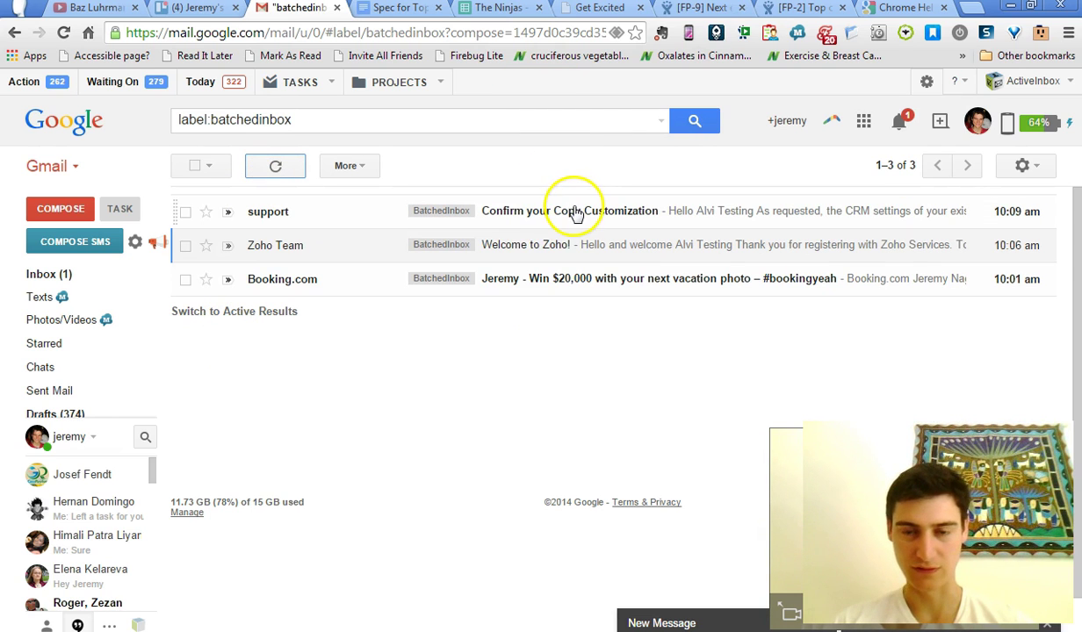
click(575, 214)
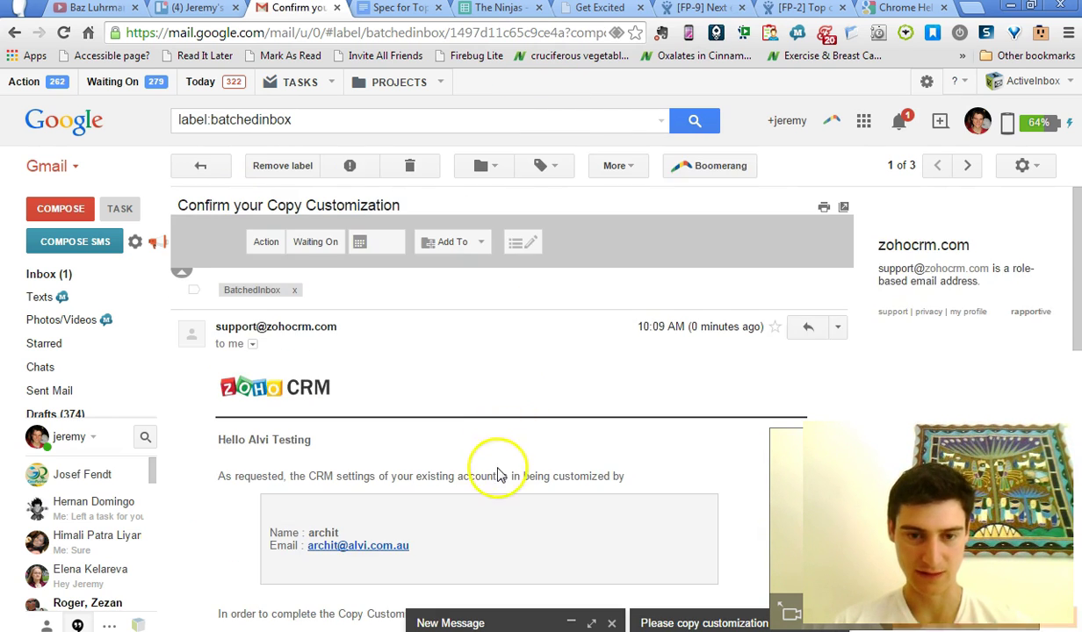
Copy the e-mail's Continue link address and load it in the target account's browser window to confirm the Copy Customization
scroll(497, 474, down, 2)
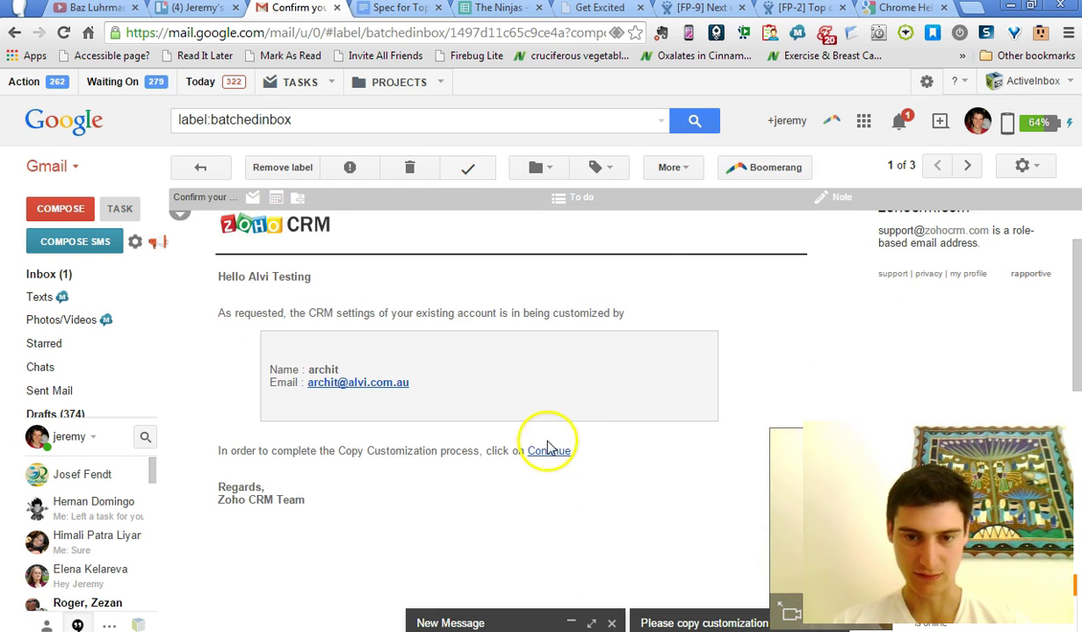
right_click(549, 450)
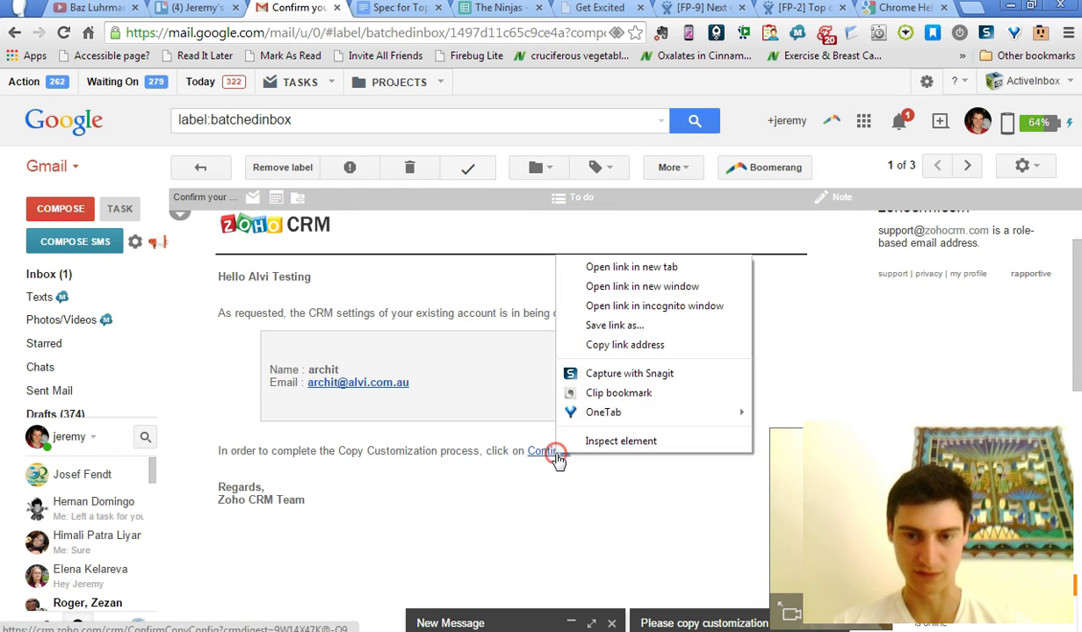
click(637, 346)
mouse_move(652, 609)
click(725, 516)
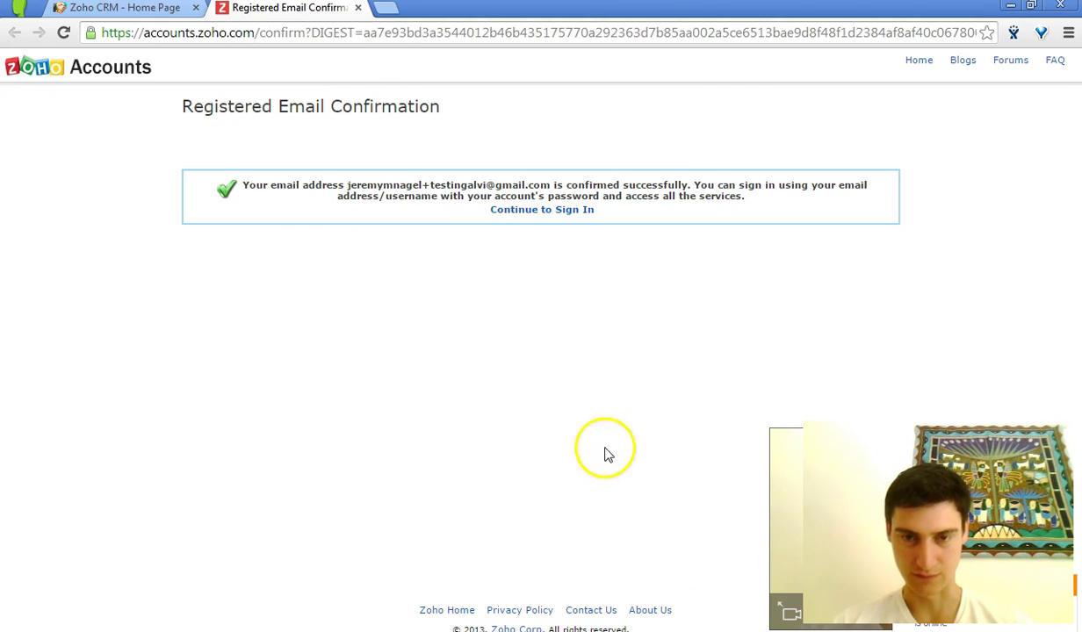
click(379, 37)
key(ctrl+v)
key(Return)
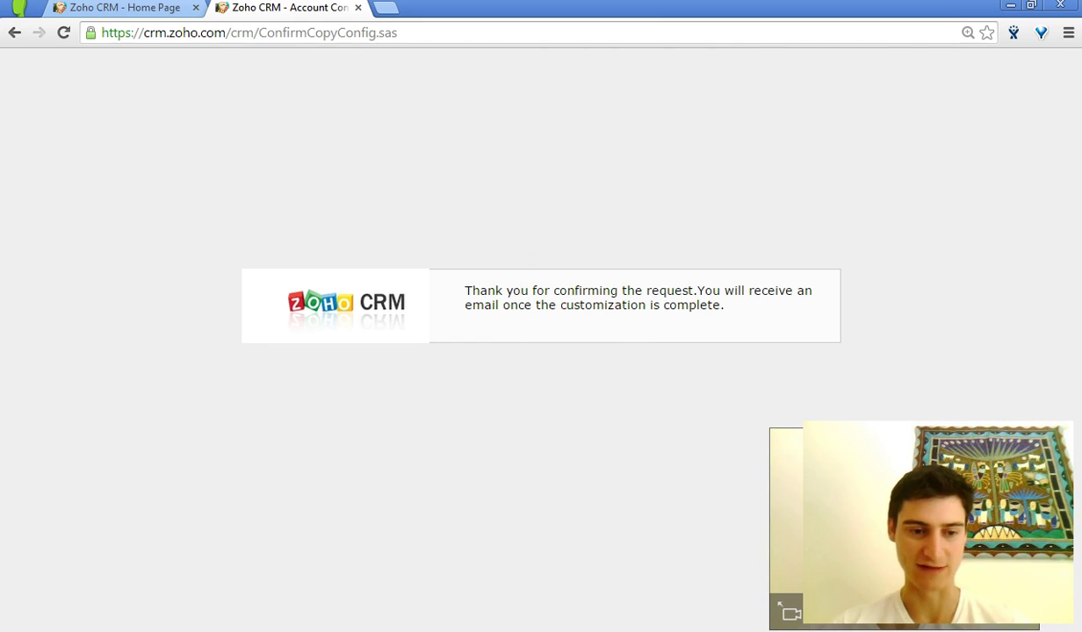
Switch to Gmail and open the "Zoho CRM Copy Customization" e-mail from support
key(alt+Tab)
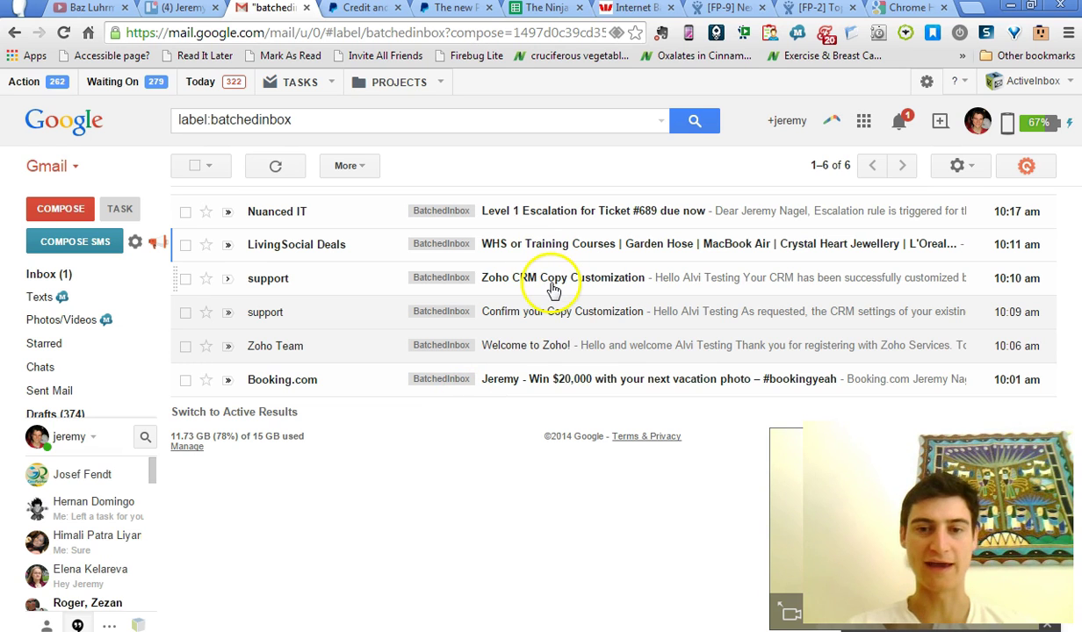
click(550, 283)
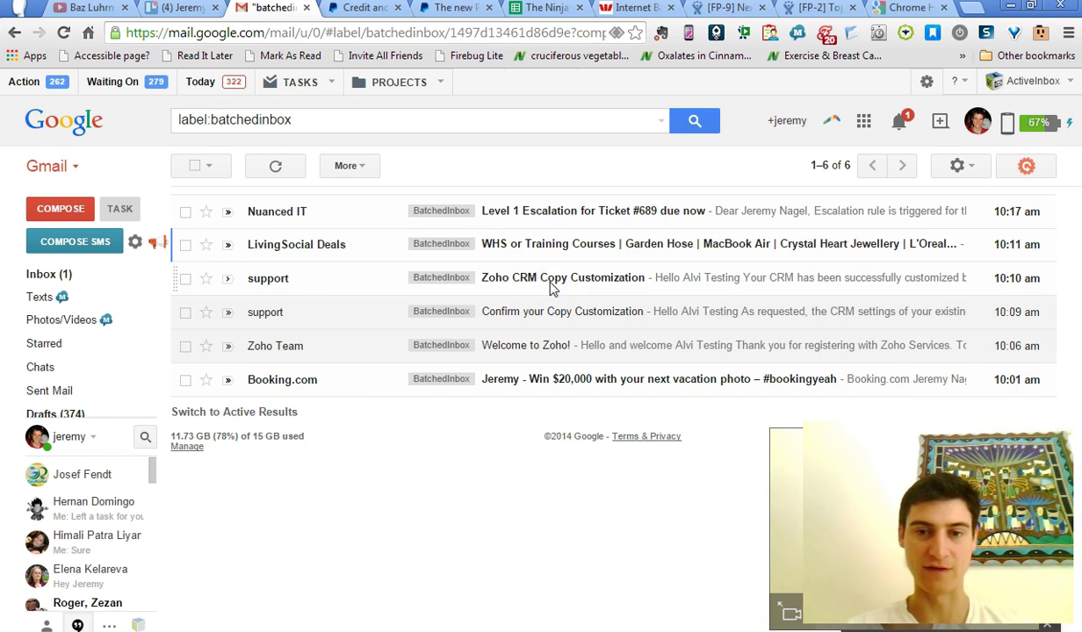
click(522, 419)
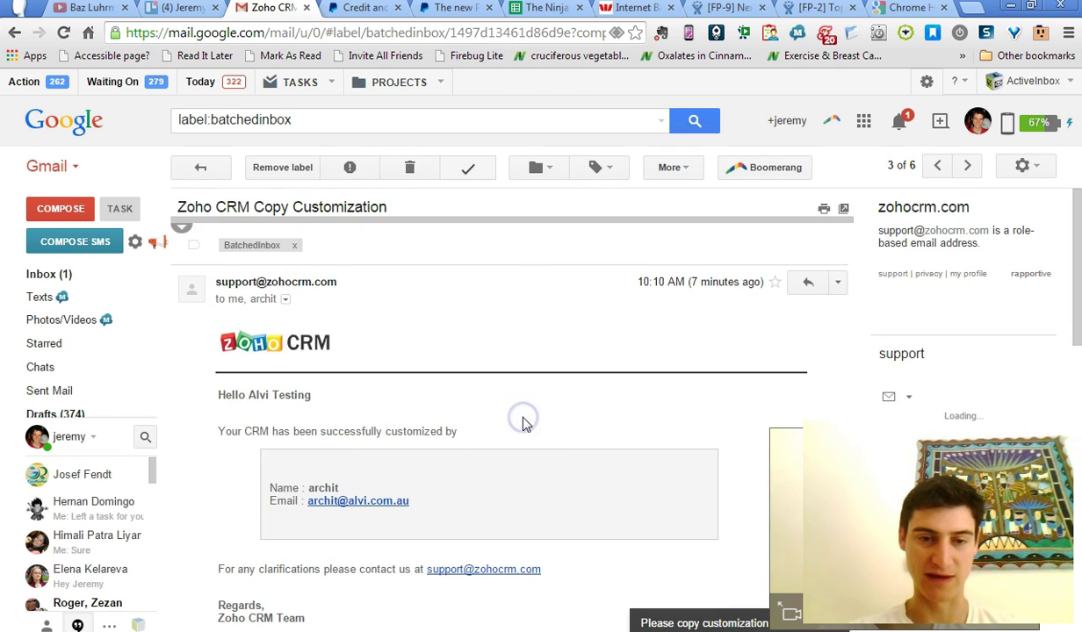
Switch to the target account's Zoho CRM browser window and reload its home page to check the copied module bar
mouse_move(649, 630)
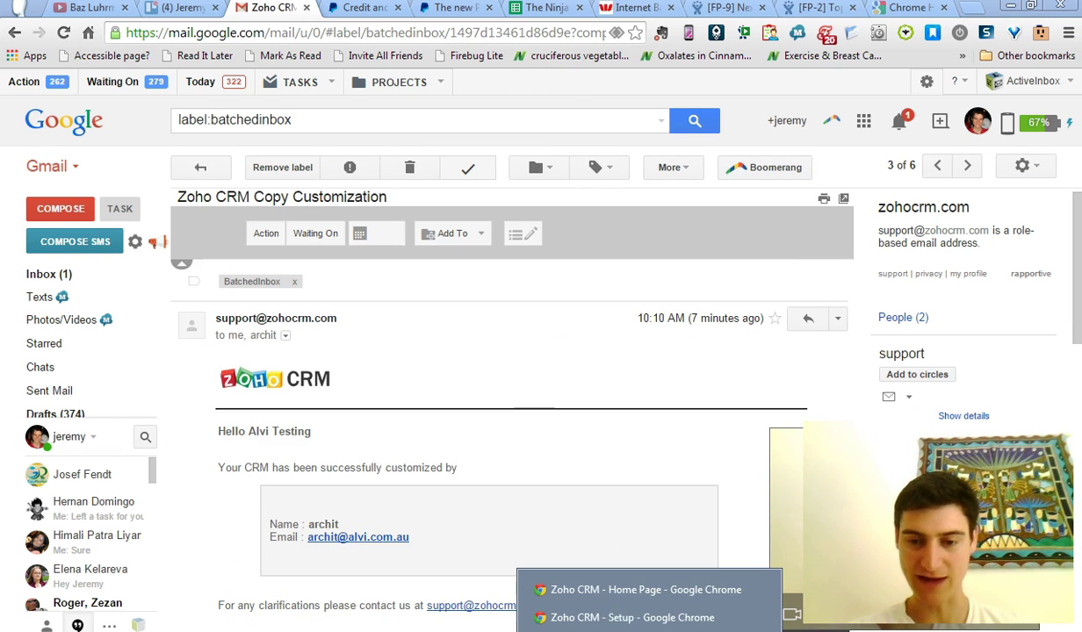
click(647, 589)
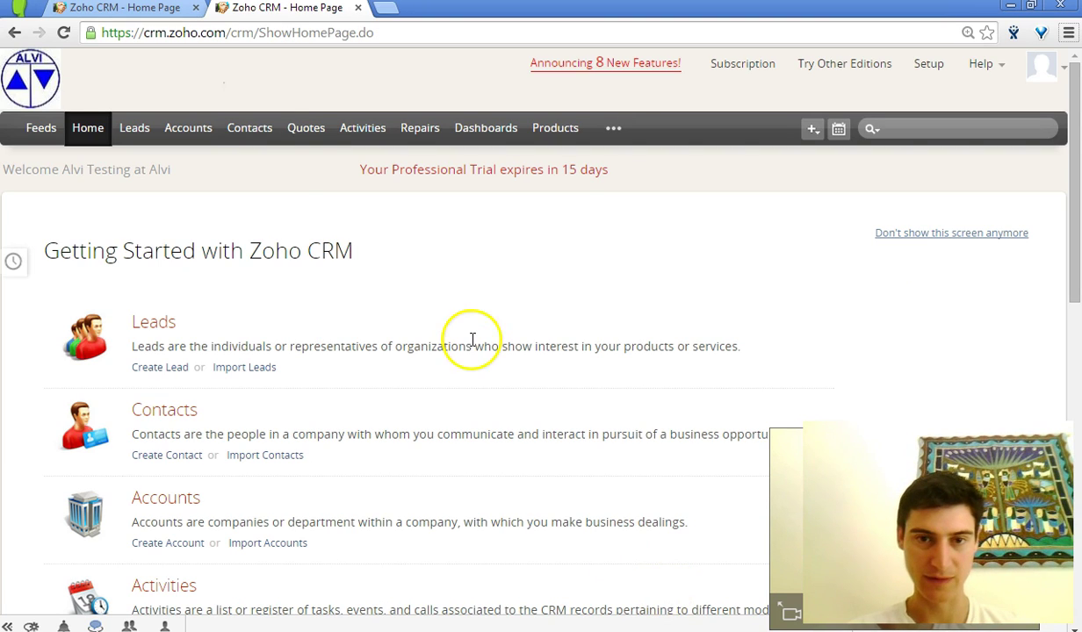
click(314, 33)
key(Return)
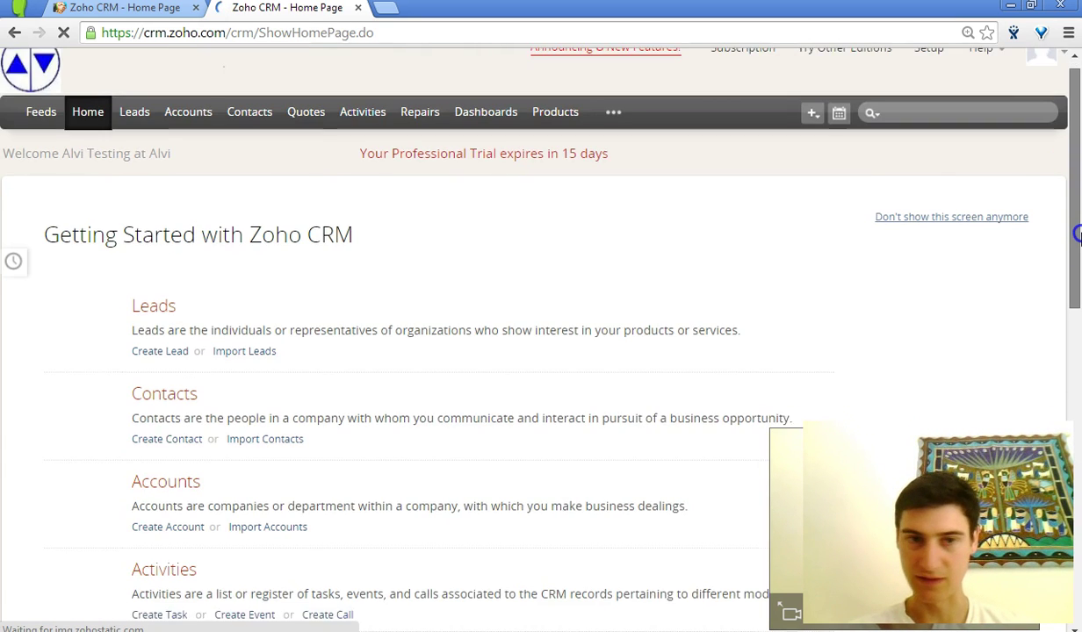
scroll(1078, 235, down, 2)
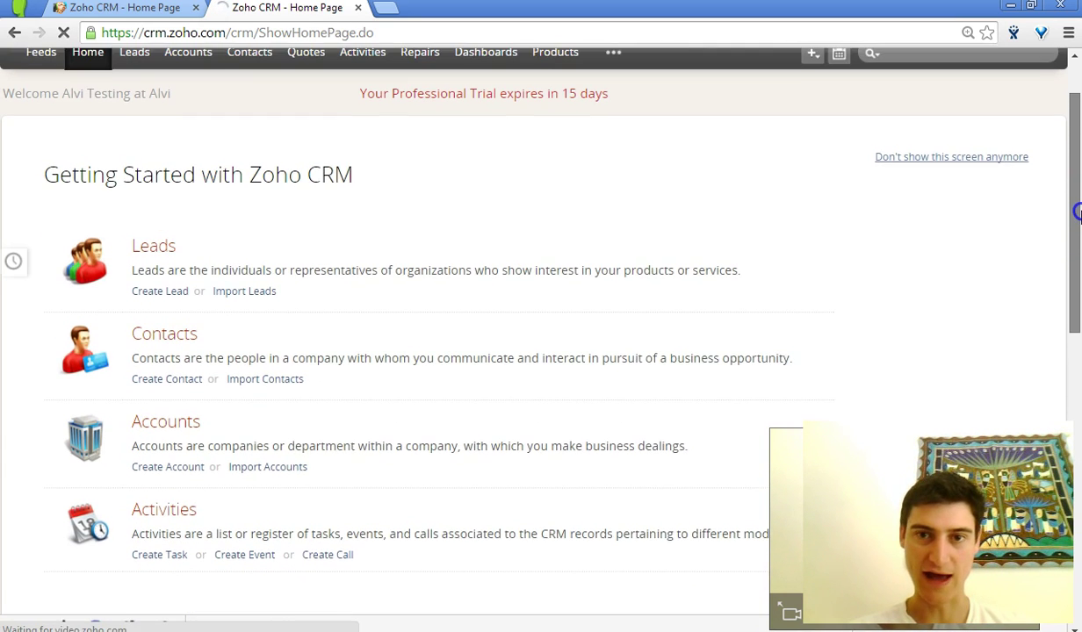
Open the target account's Repairs module and examine the fields of its new repair form, including the Fault Information section
click(420, 62)
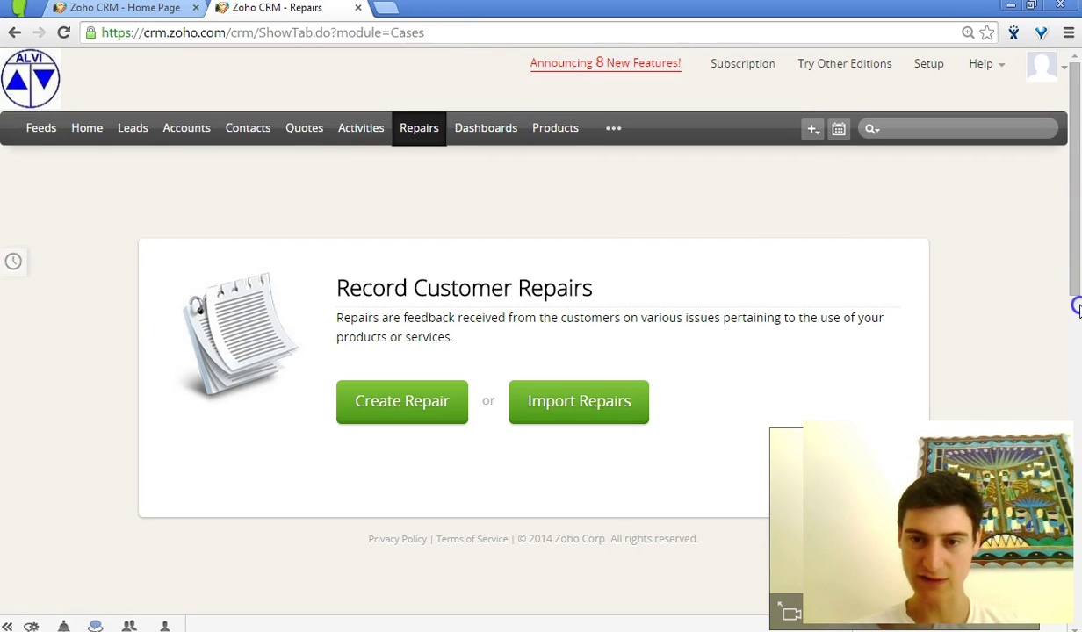
triple_click(1070, 349)
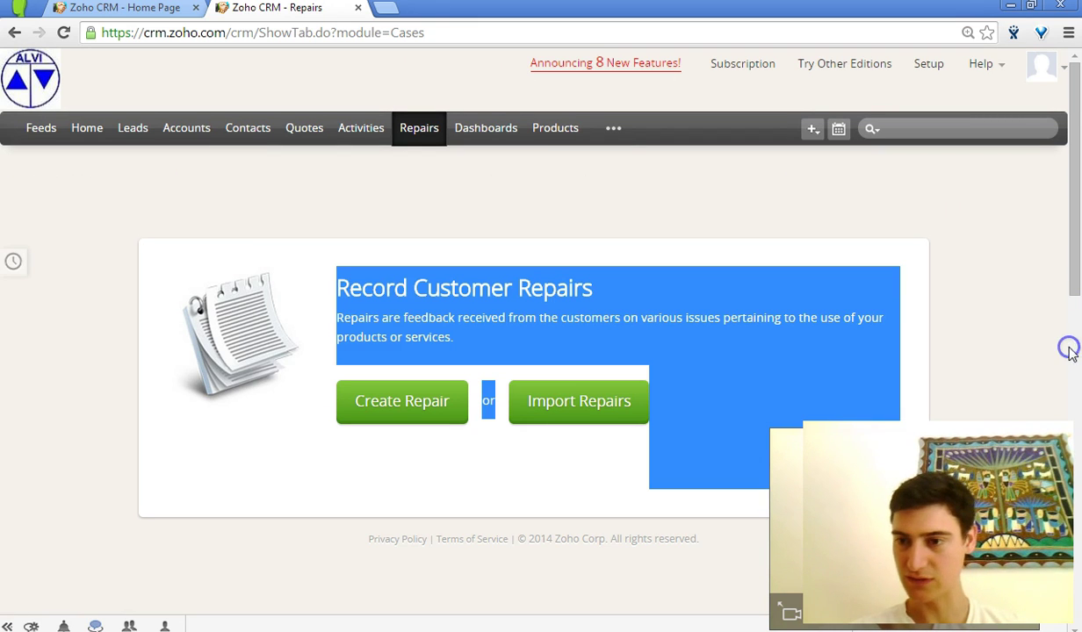
click(352, 418)
scroll(1078, 488, down, 5)
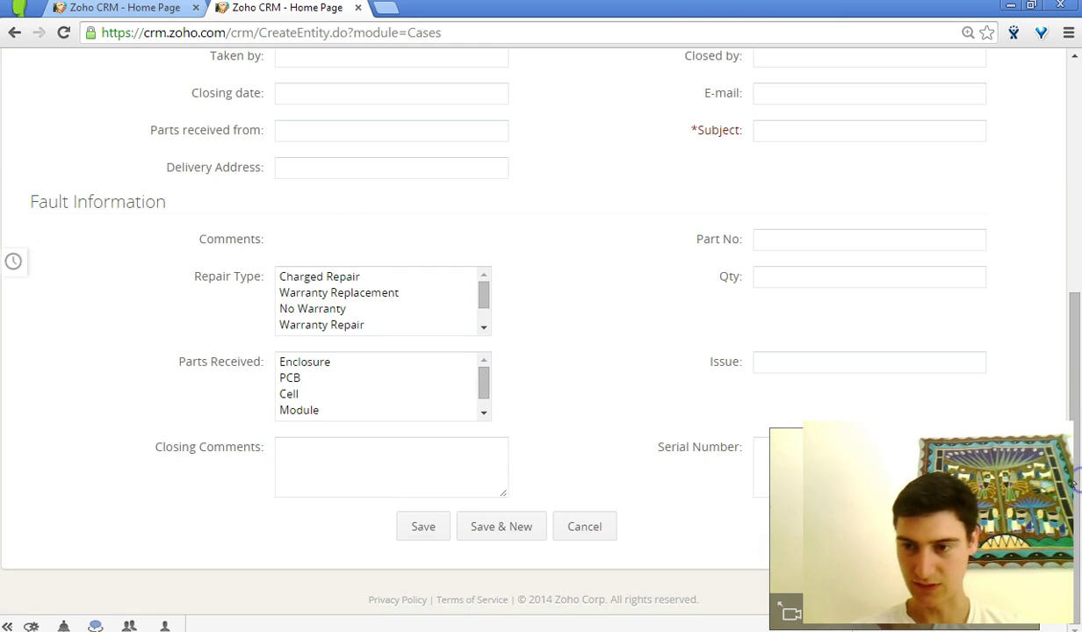
scroll(1076, 439, up, 1)
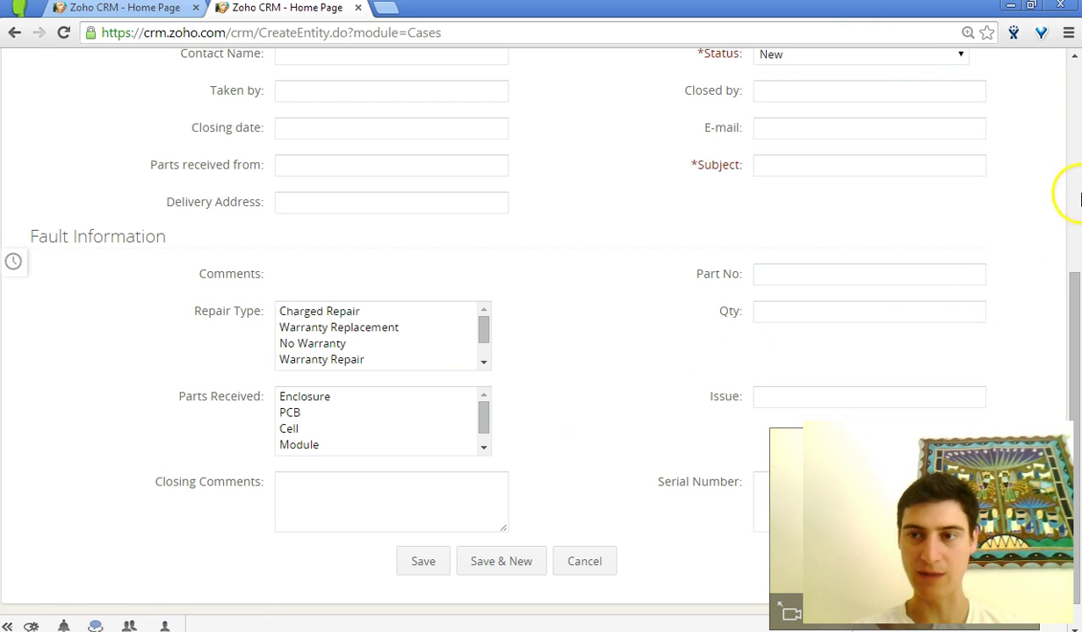
scroll(1078, 197, up, 4)
View the target account's Setup page, switch to the source account's window and review its Copy Customization page under Organization Settings
click(929, 64)
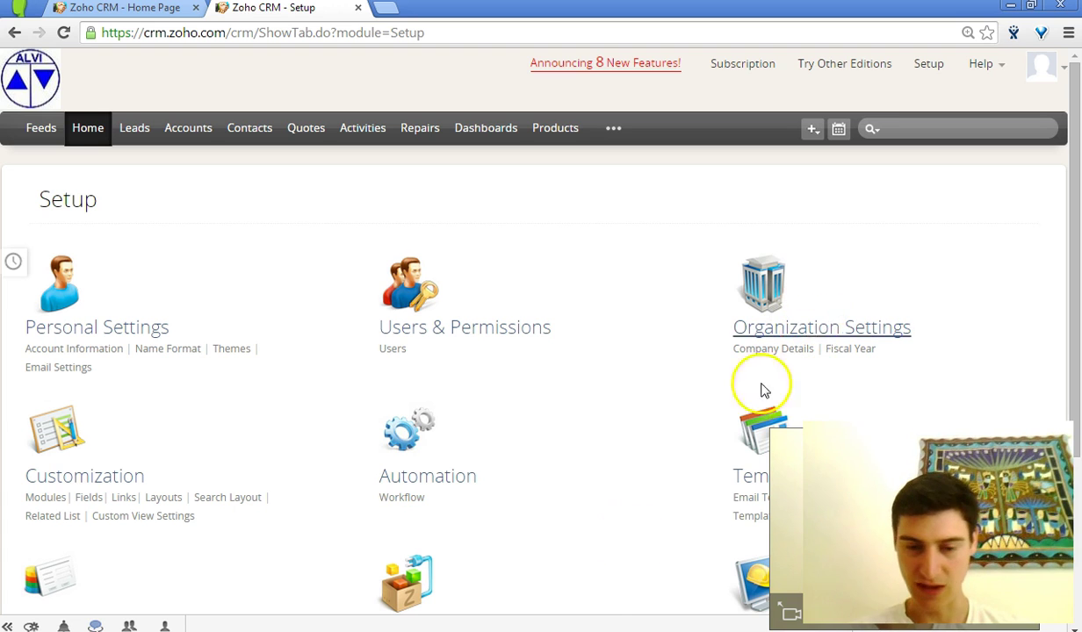
click(655, 620)
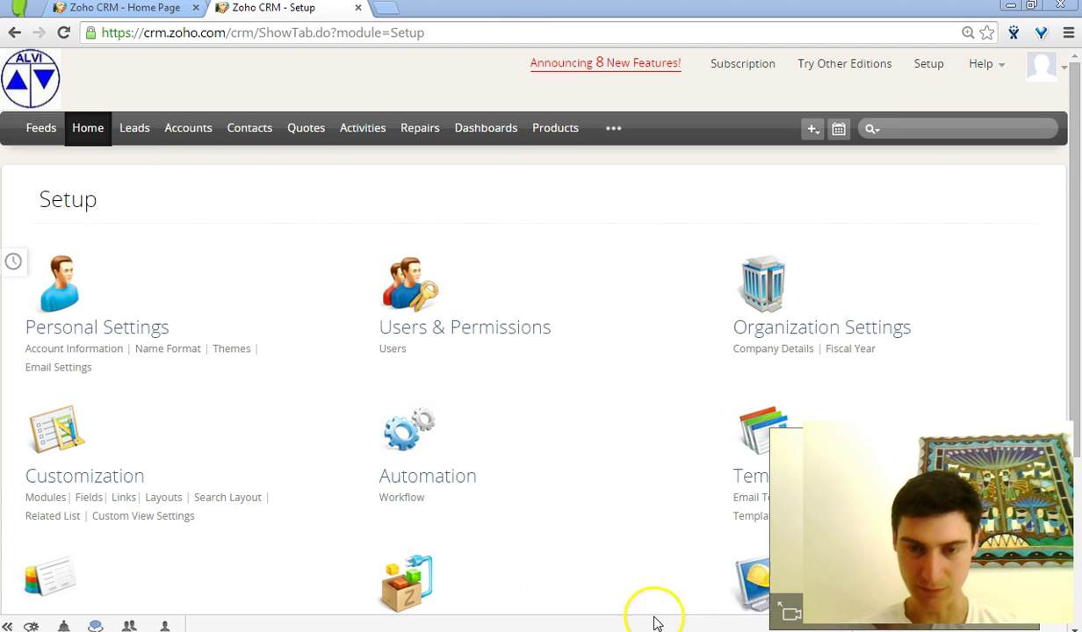
scroll(1074, 97, up, 3)
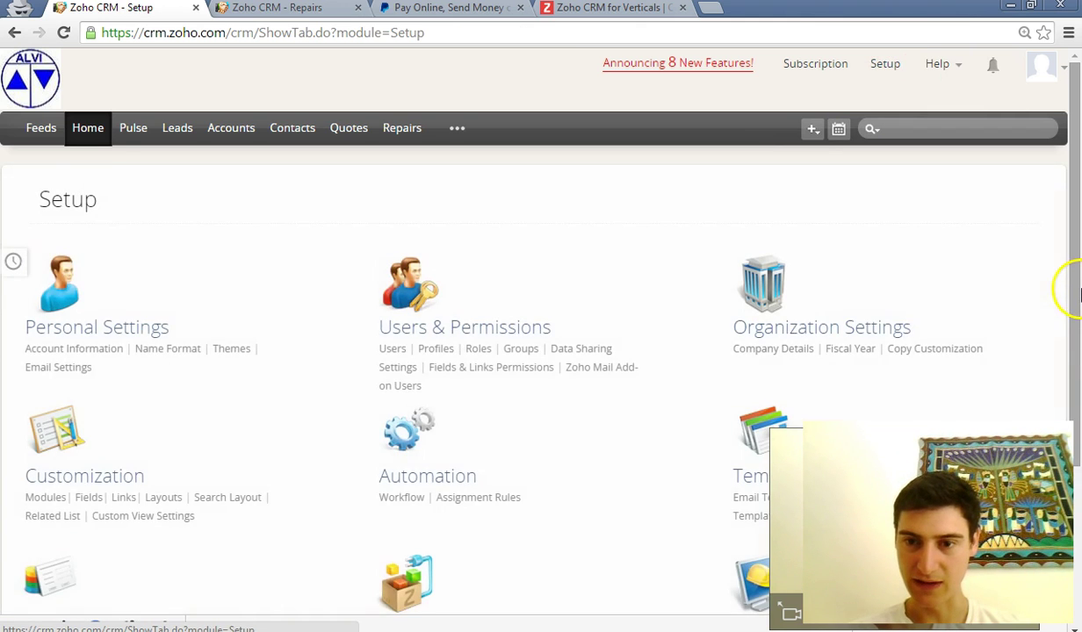
scroll(1074, 302, down, 1)
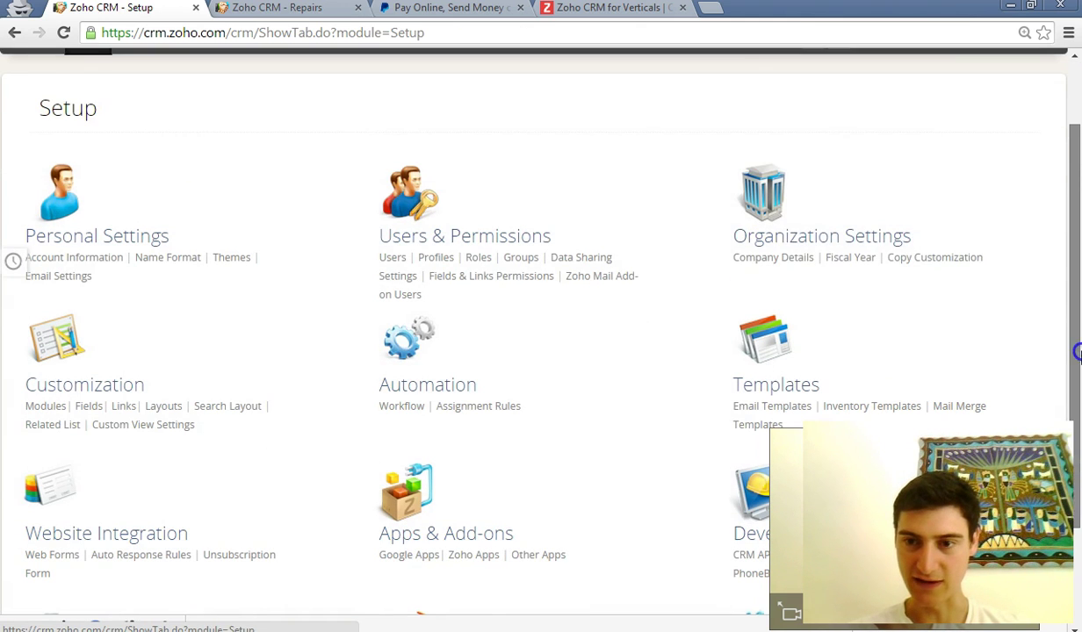
click(932, 259)
scroll(1067, 261, down, 1)
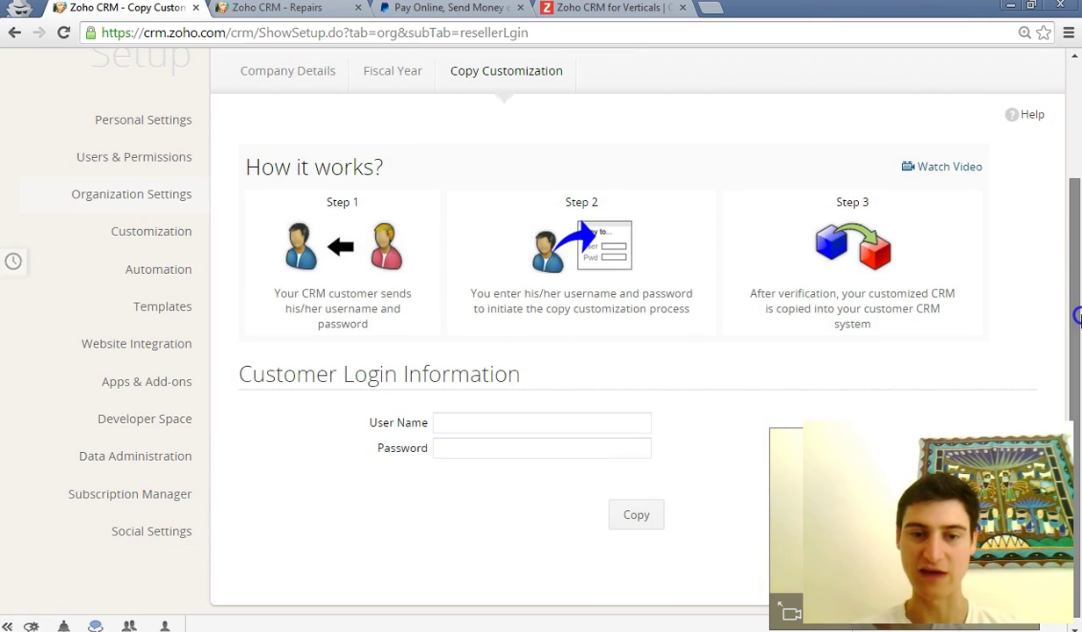